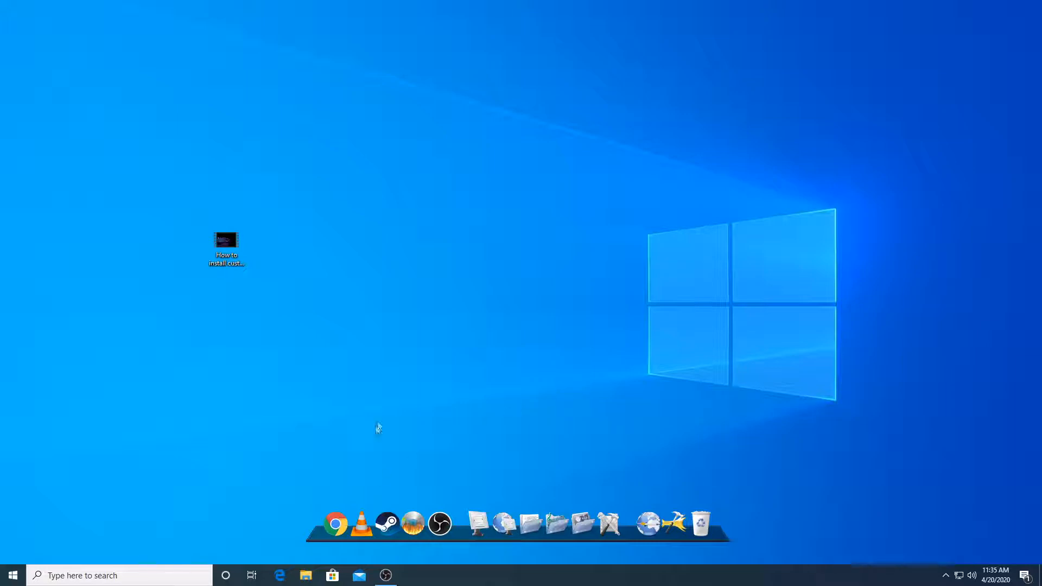
# Step: Open Chrome, dismiss the offer to restore pages, and search Google for "handbrake"
pyautogui.click(336, 520)
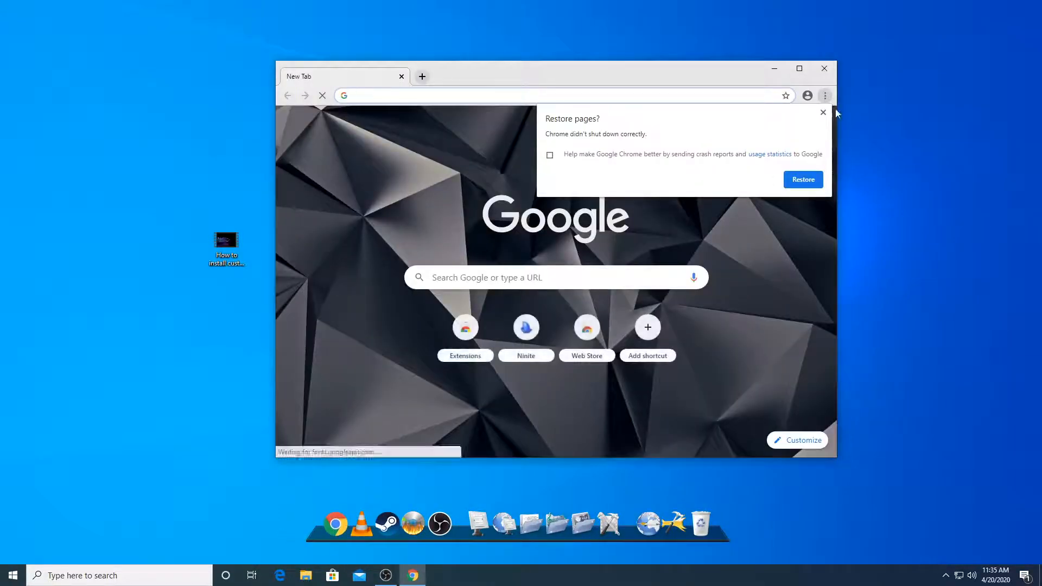
pyautogui.click(822, 113)
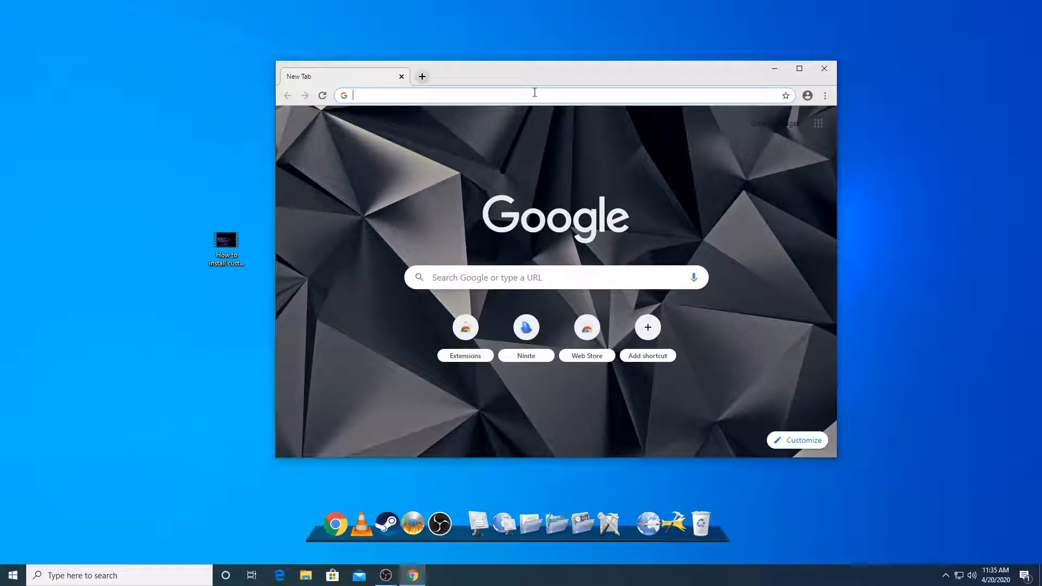
pyautogui.click(535, 92)
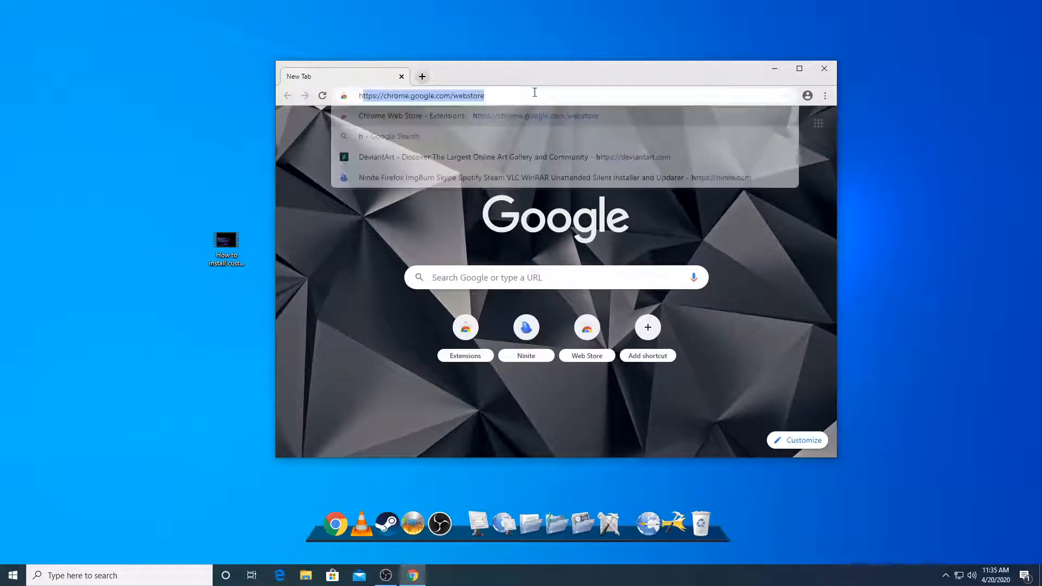
pyautogui.write('handbrake')
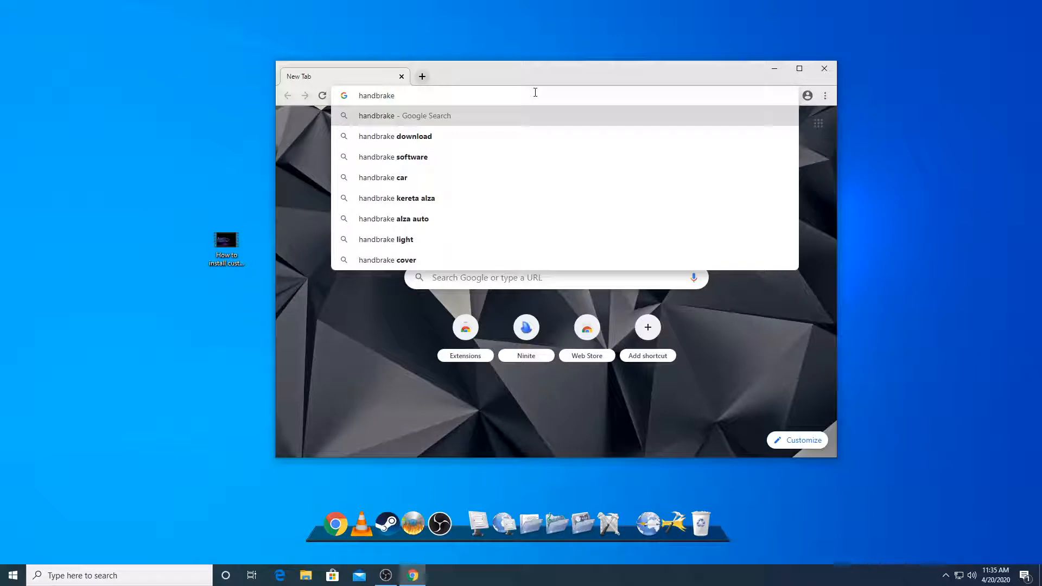
pyautogui.press('Return')
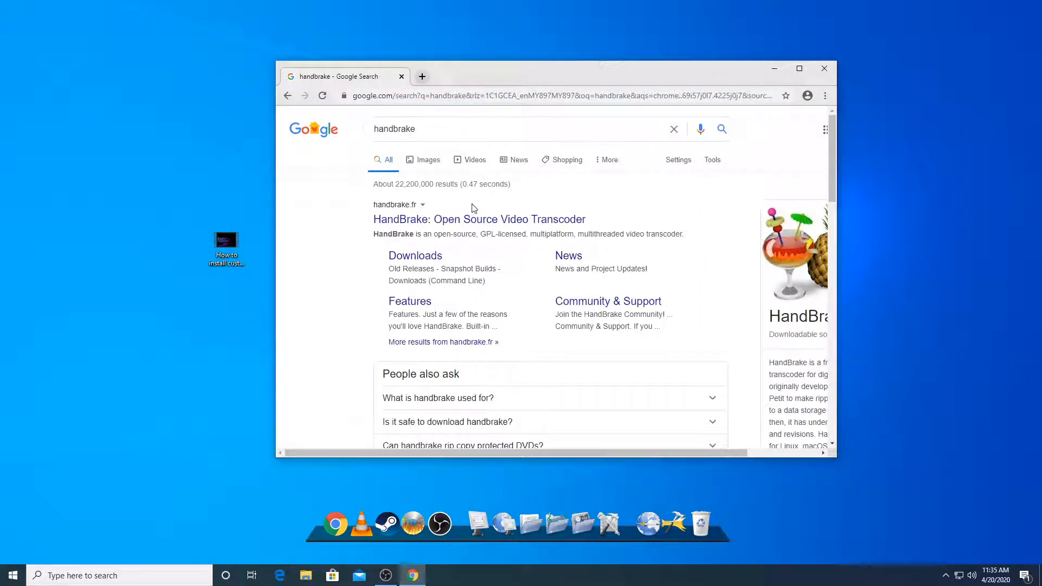
# Step: Open the official HandBrake website from the search results and download HandBrake 1.3.1 for 64-bit Windows
pyautogui.click(453, 227)
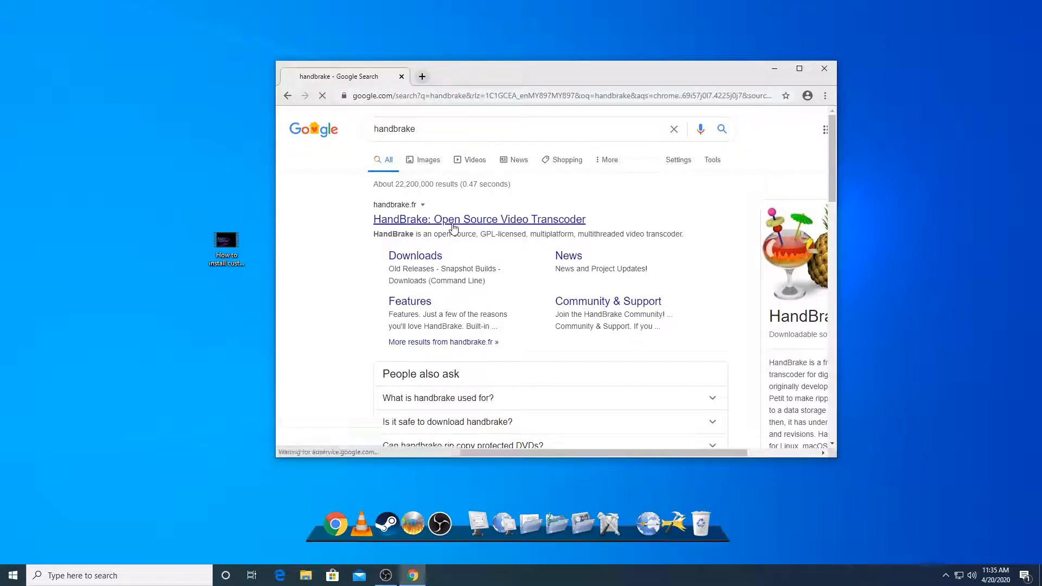
pyautogui.moveTo(526, 64); pyautogui.dragTo(523, 56)
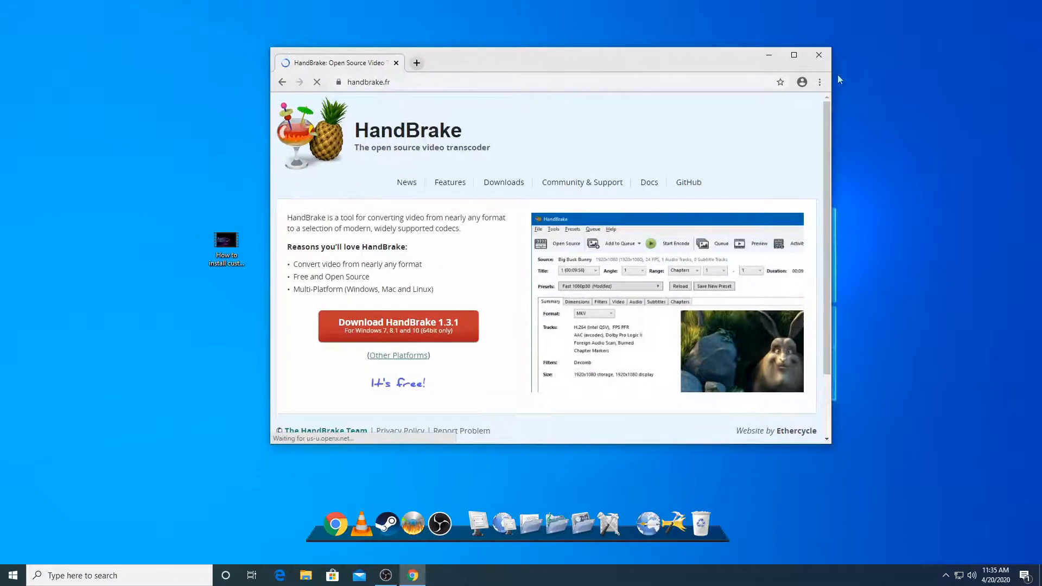
pyautogui.click(790, 48)
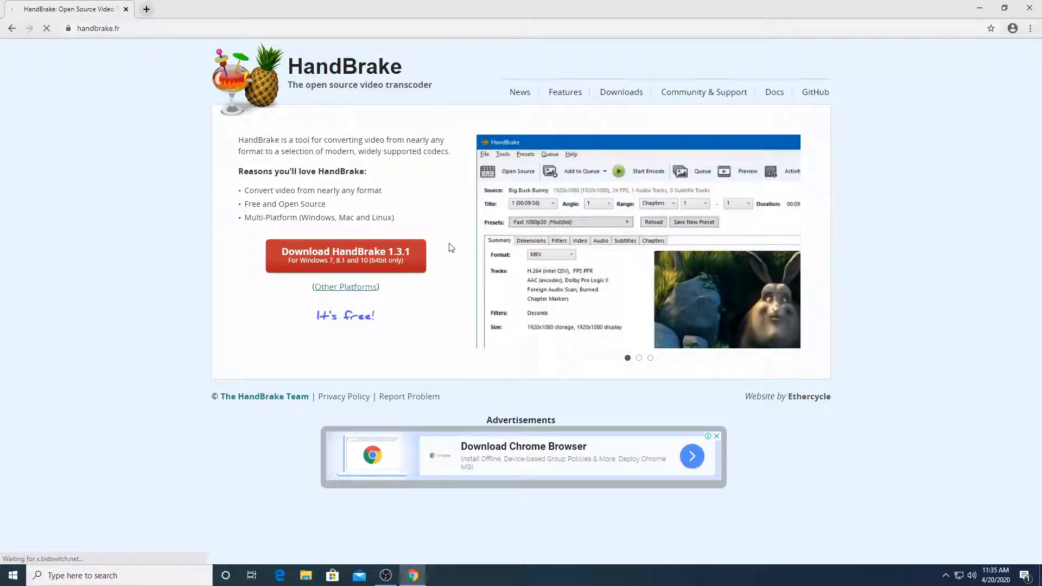
pyautogui.click(378, 261)
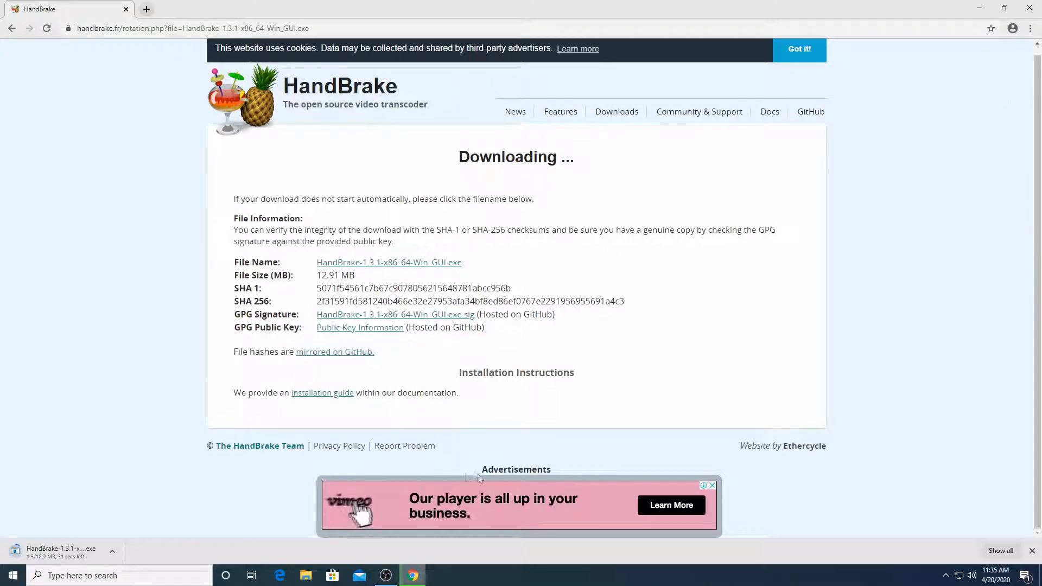
# Step: Check the computer's system properties in File Explorer for the Windows edition and system type, and close them again
pyautogui.click(420, 578)
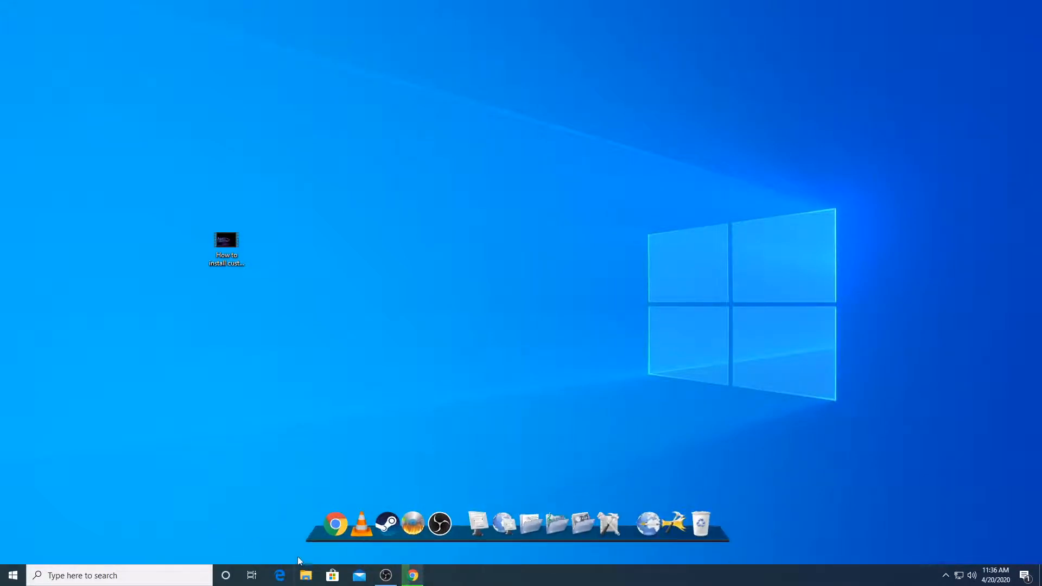
pyautogui.click(305, 576)
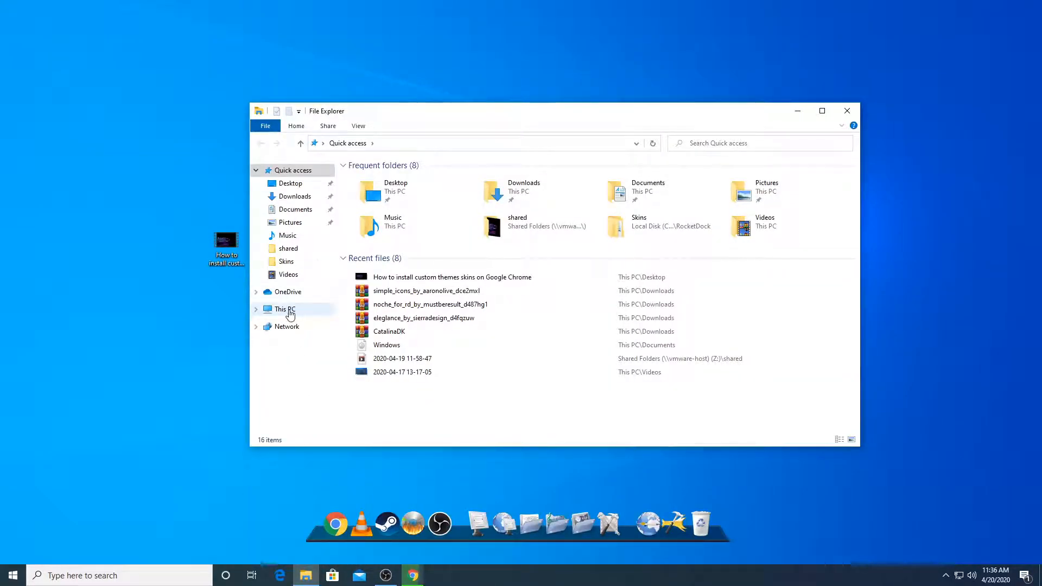
pyautogui.rightClick(289, 314)
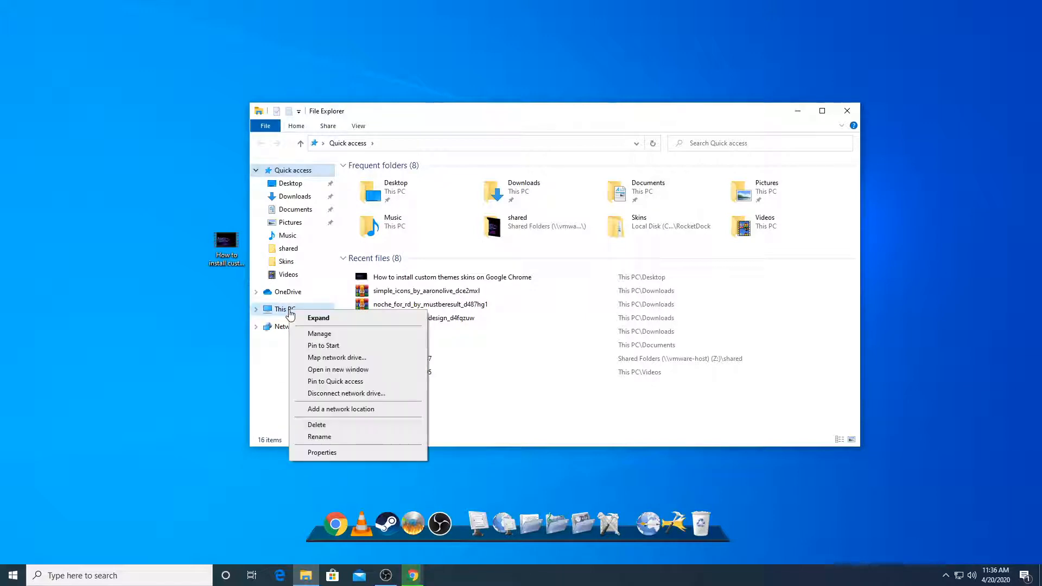
pyautogui.click(336, 453)
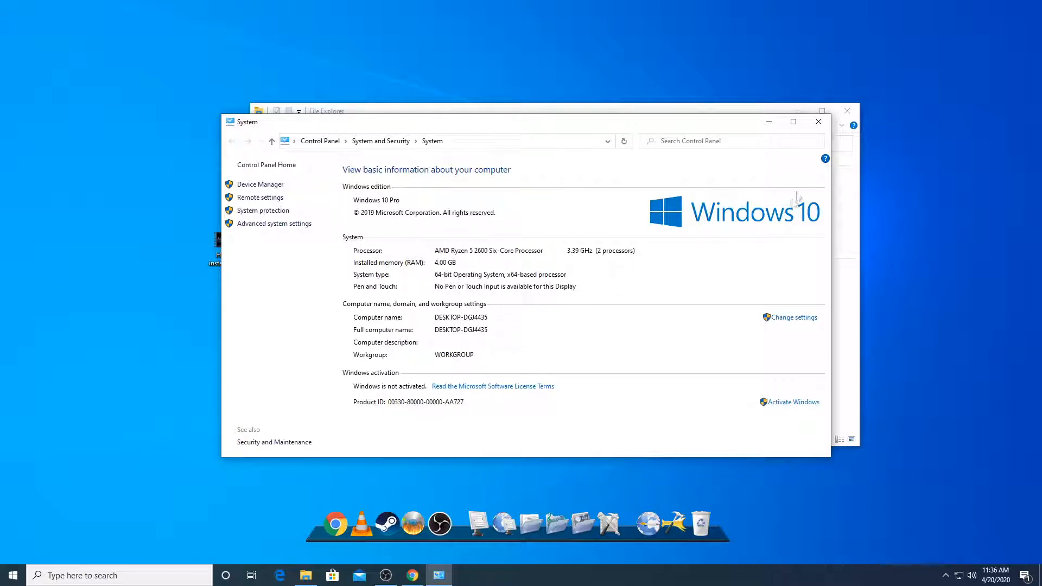
pyautogui.click(818, 122)
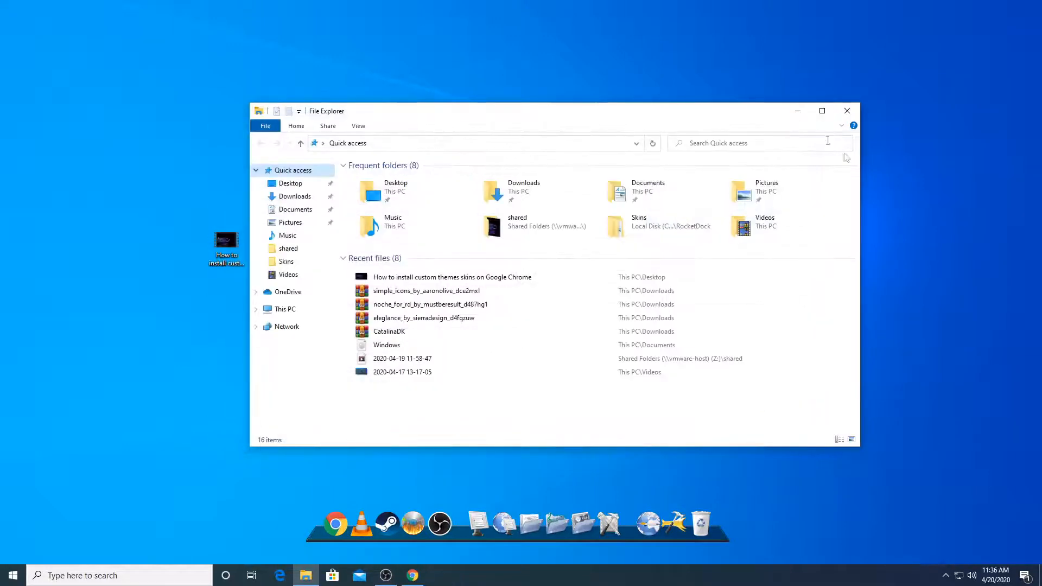
pyautogui.click(851, 115)
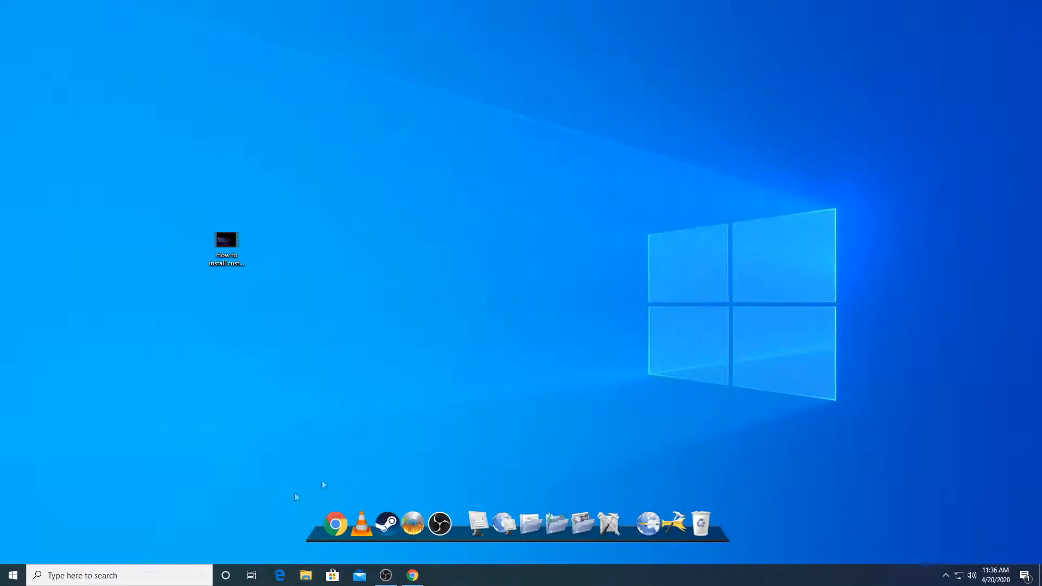
# Step: Run the downloaded HandBrake 1.3.1 installer from Chrome and install it in C:\Program Files\HandBrake
pyautogui.click(406, 576)
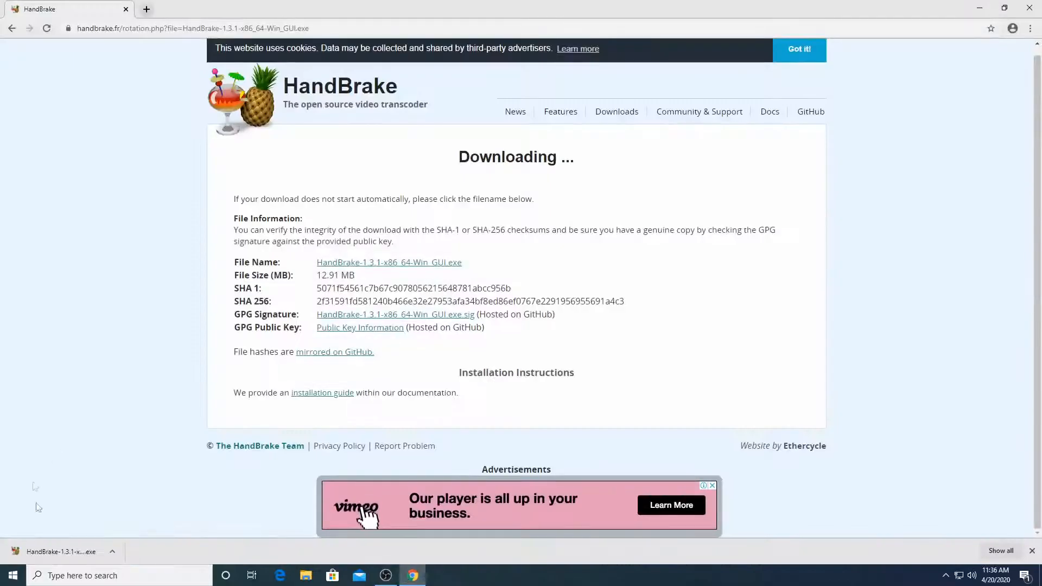
pyautogui.click(54, 553)
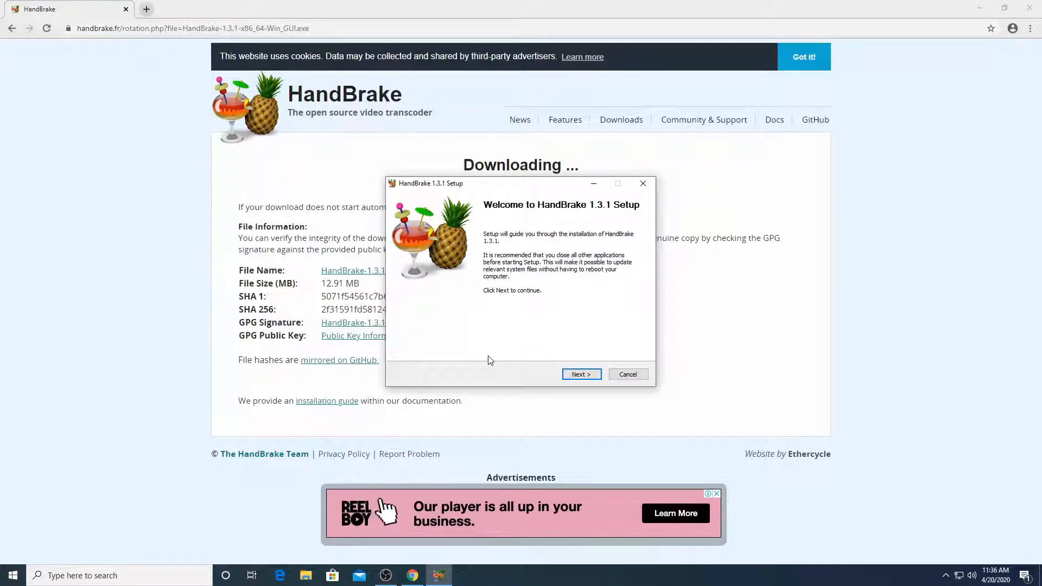
pyautogui.click(581, 374)
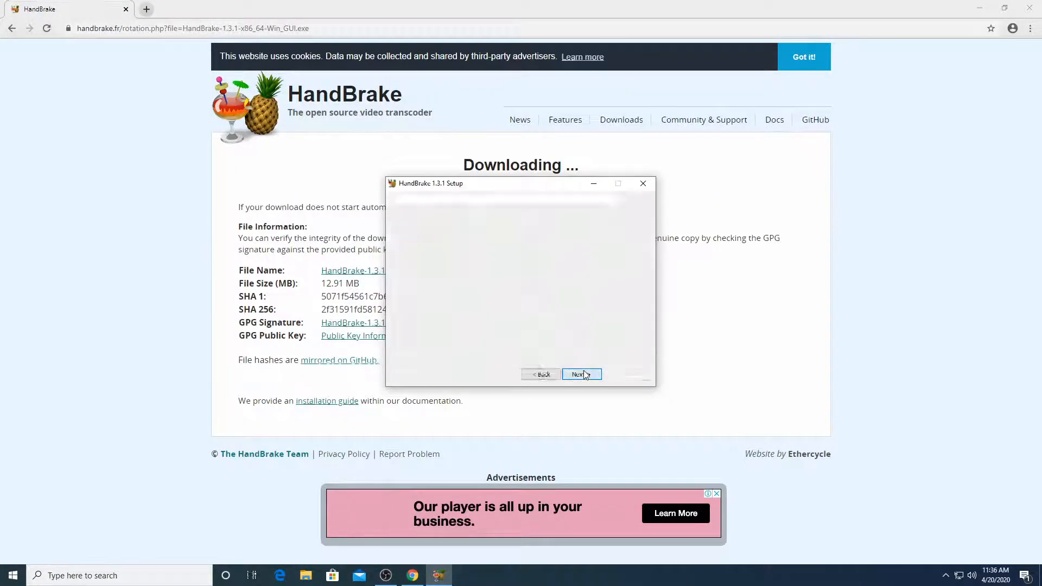
pyautogui.click(582, 374)
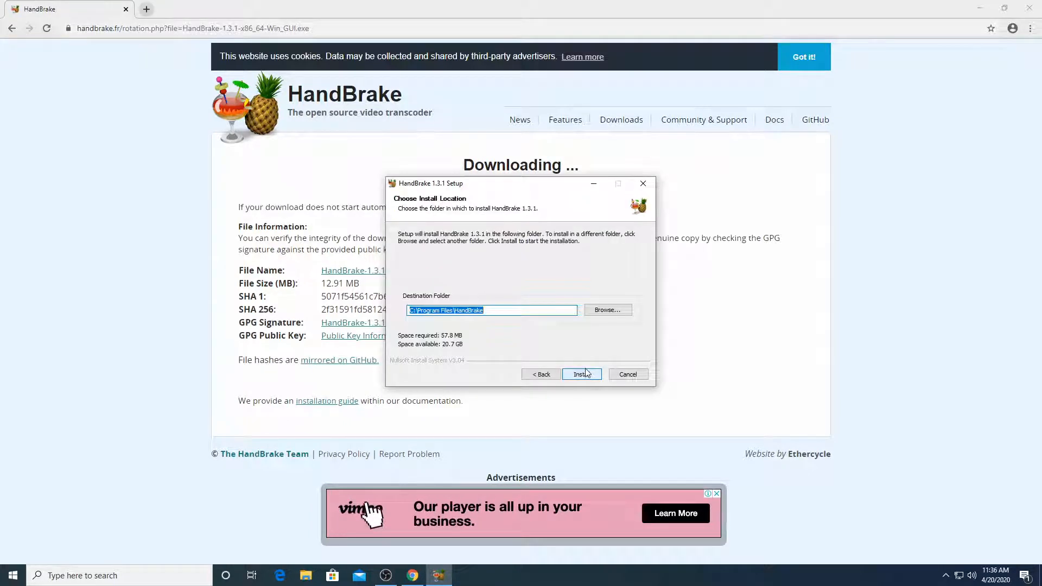
pyautogui.click(581, 374)
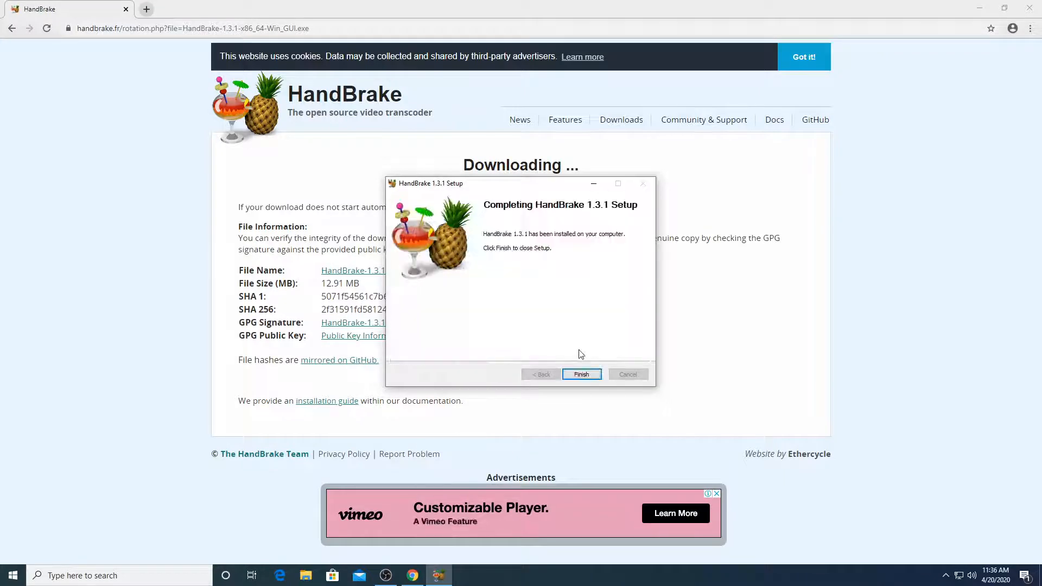
pyautogui.click(581, 375)
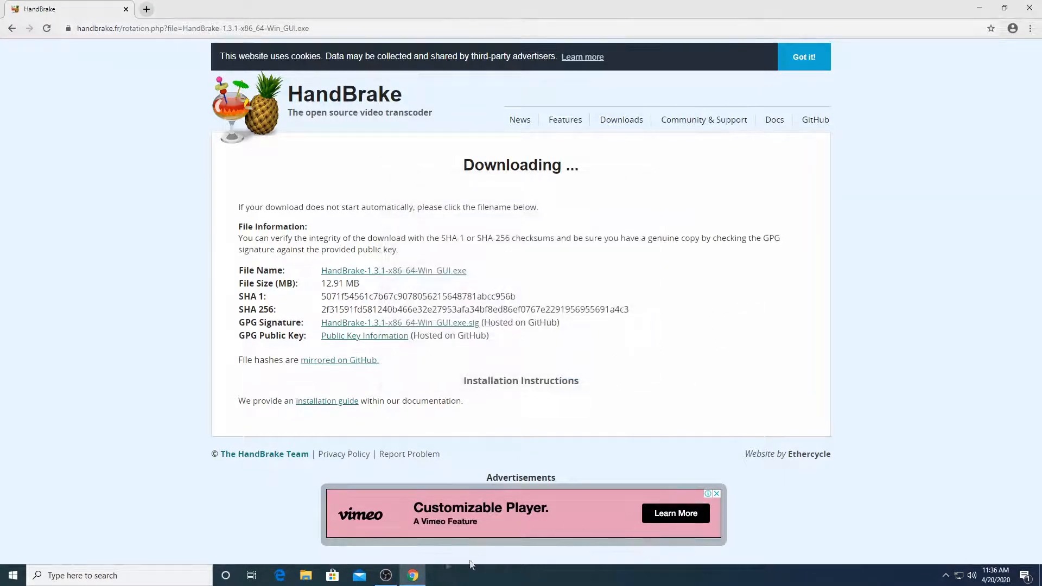
# Step: Close Chrome and place the HandBrake desktop shortcut beside the video file
pyautogui.rightClick(423, 576)
pyautogui.click(407, 549)
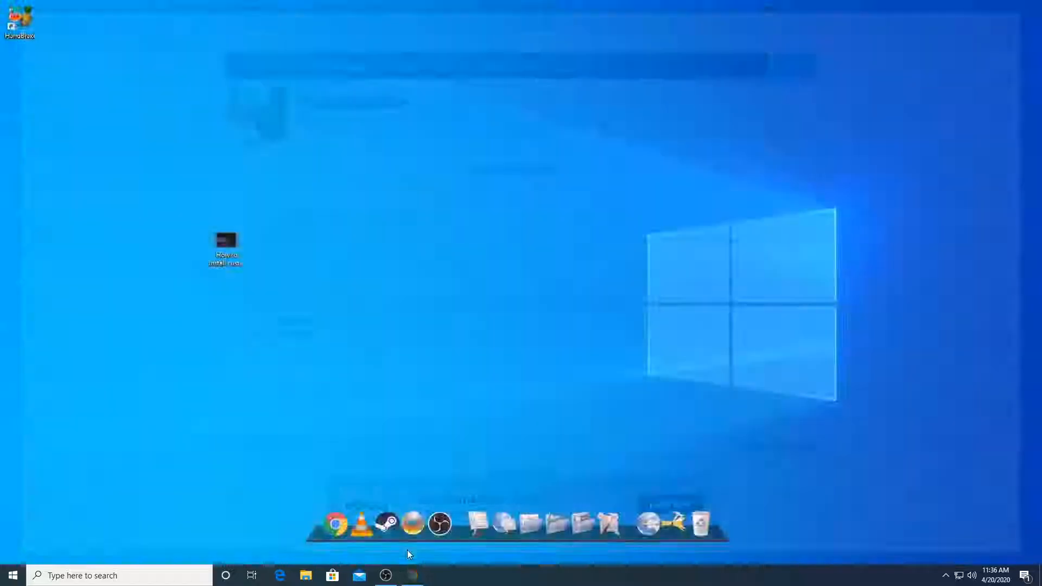
pyautogui.moveTo(27, 14); pyautogui.dragTo(267, 239)
# Step: Check the desktop video's file type and size in its properties, and close them again
pyautogui.rightClick(227, 267)
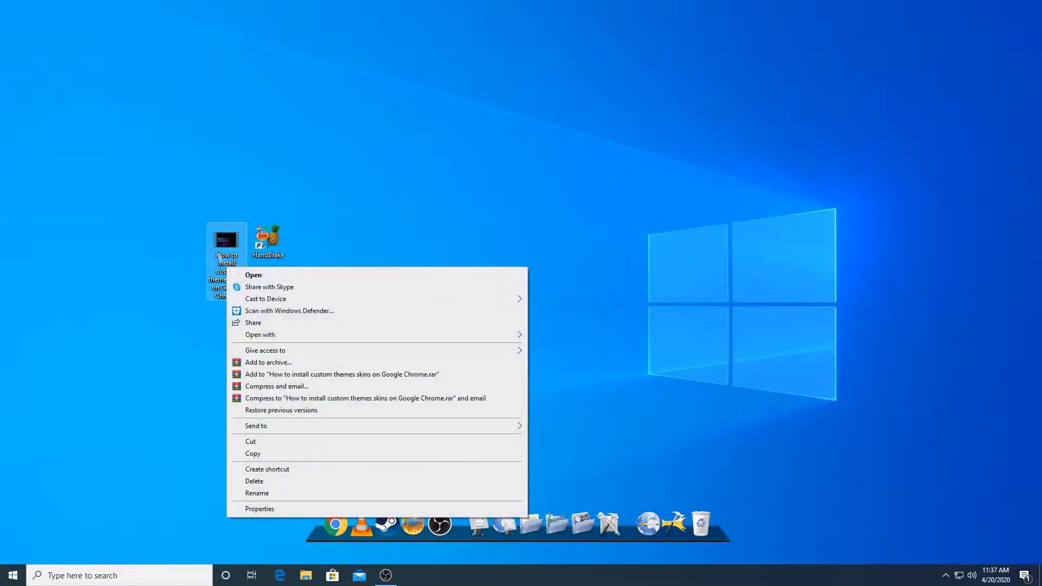
pyautogui.click(171, 262)
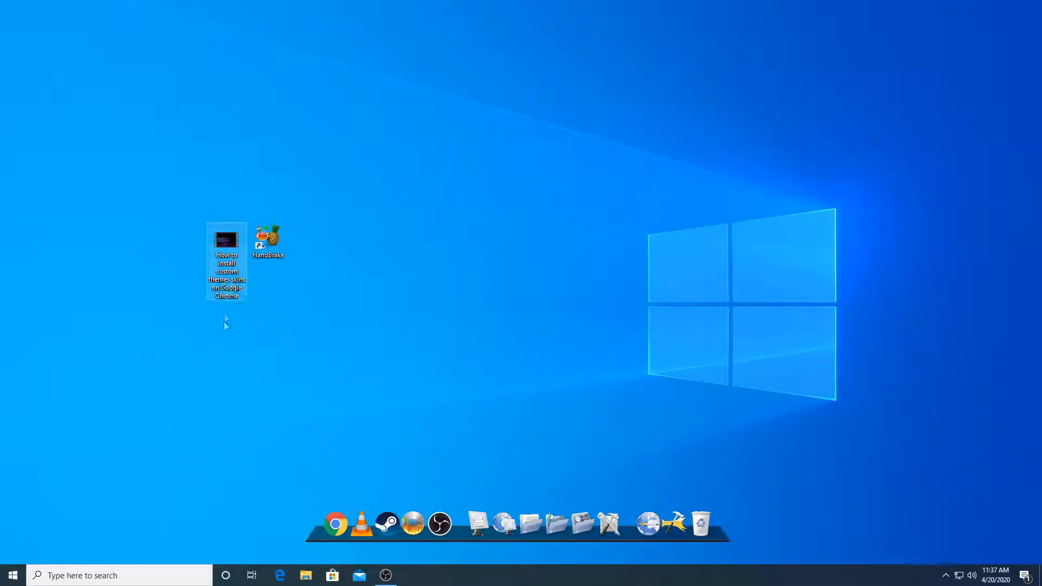
pyautogui.rightClick(223, 298)
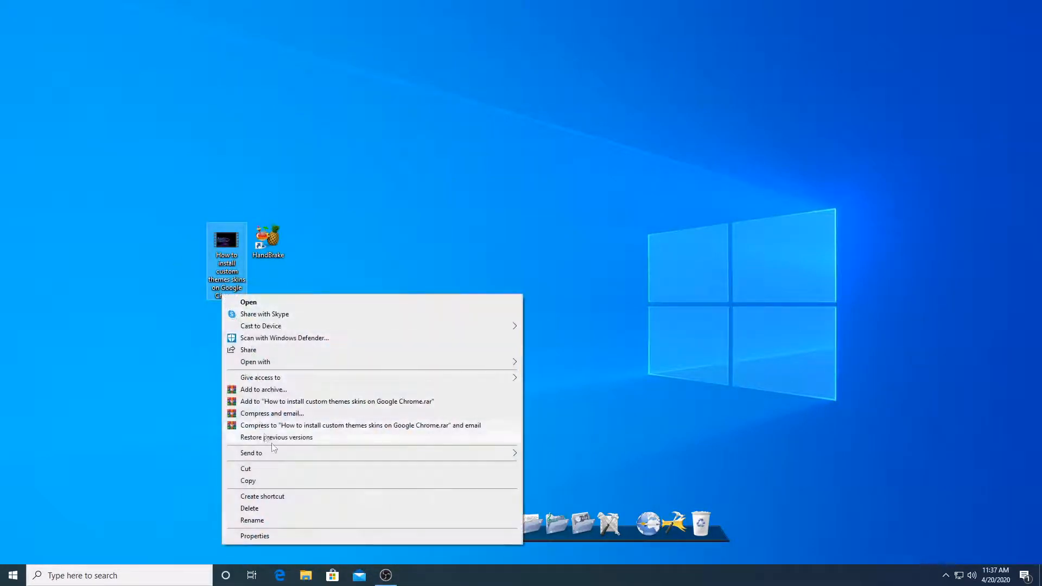
pyautogui.click(269, 537)
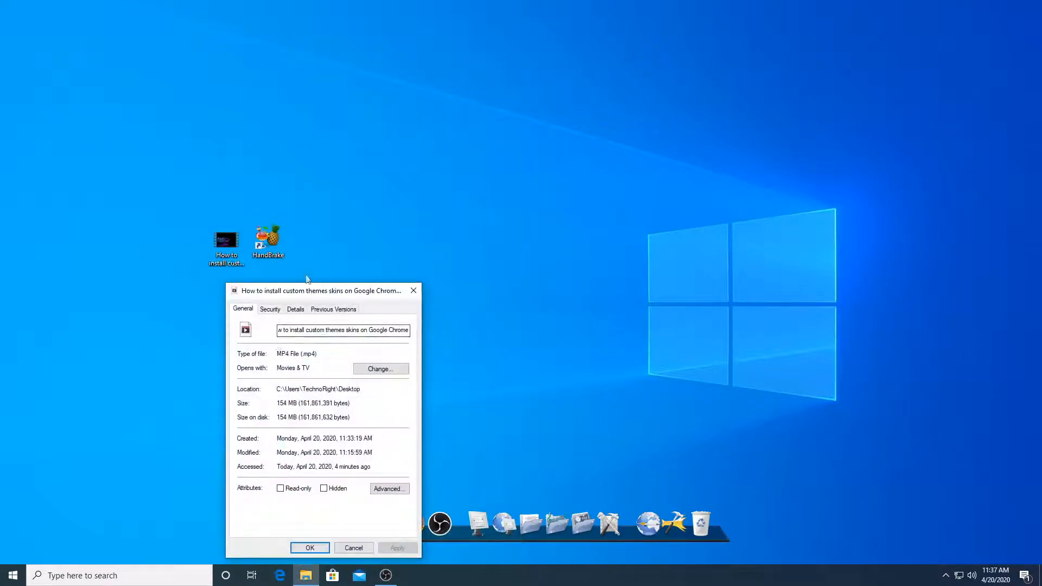
pyautogui.moveTo(309, 286); pyautogui.dragTo(401, 169)
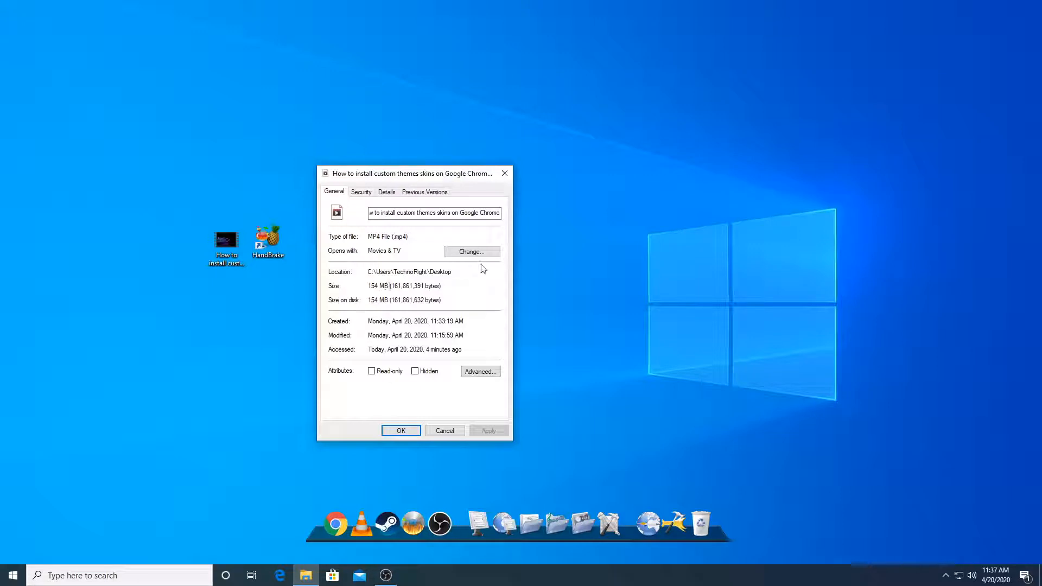
pyautogui.click(504, 173)
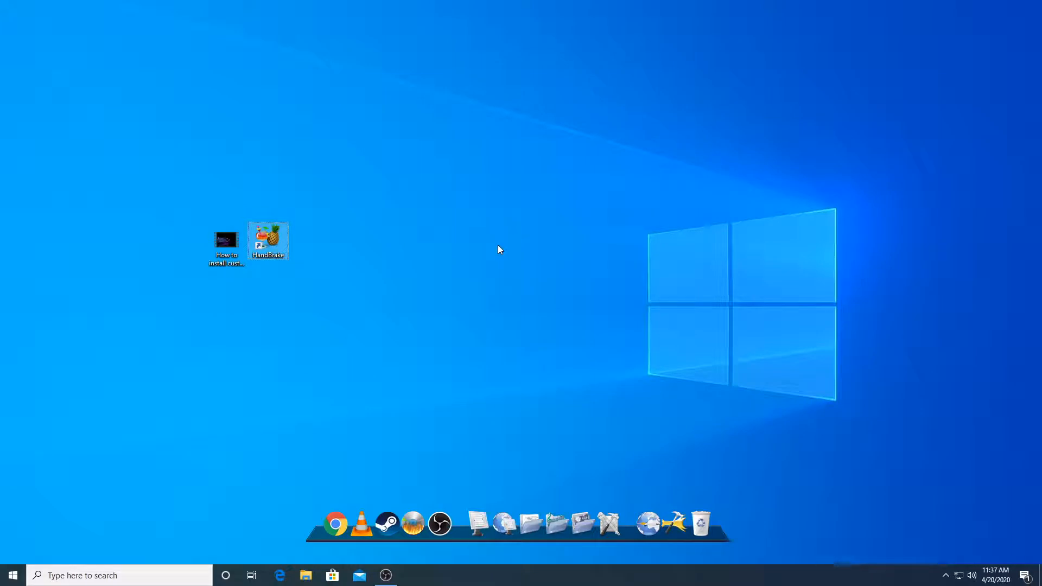
# Step: Launch HandBrake, load the desktop video about Google Chrome themes as the source, and maximize the window
pyautogui.press('Return')
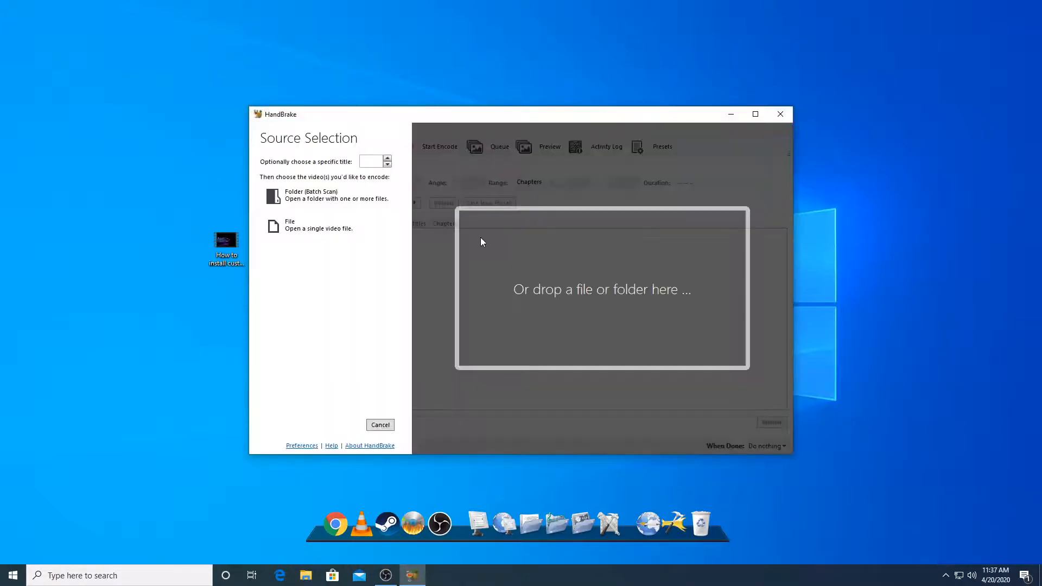
pyautogui.moveTo(422, 120); pyautogui.dragTo(445, 82)
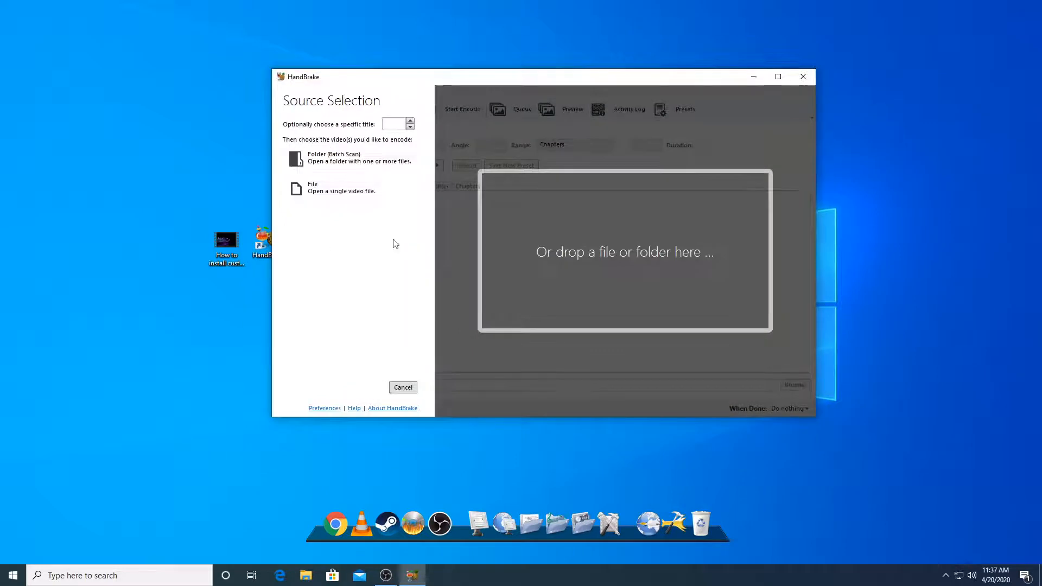
pyautogui.moveTo(222, 263); pyautogui.dragTo(619, 274)
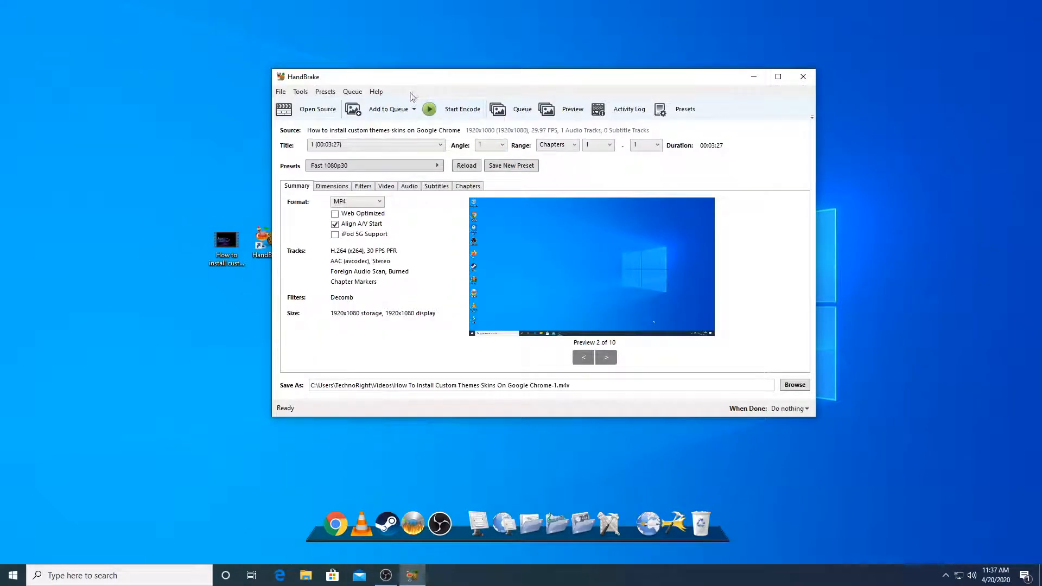
pyautogui.click(778, 77)
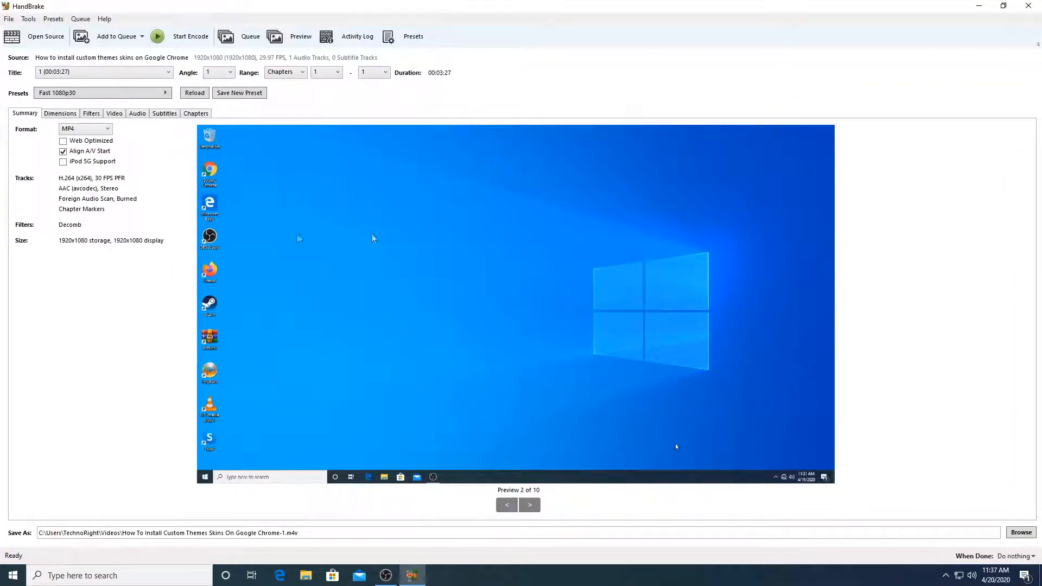
# Step: Review the available preset categories and select MP4 as the output format
pyautogui.click(118, 93)
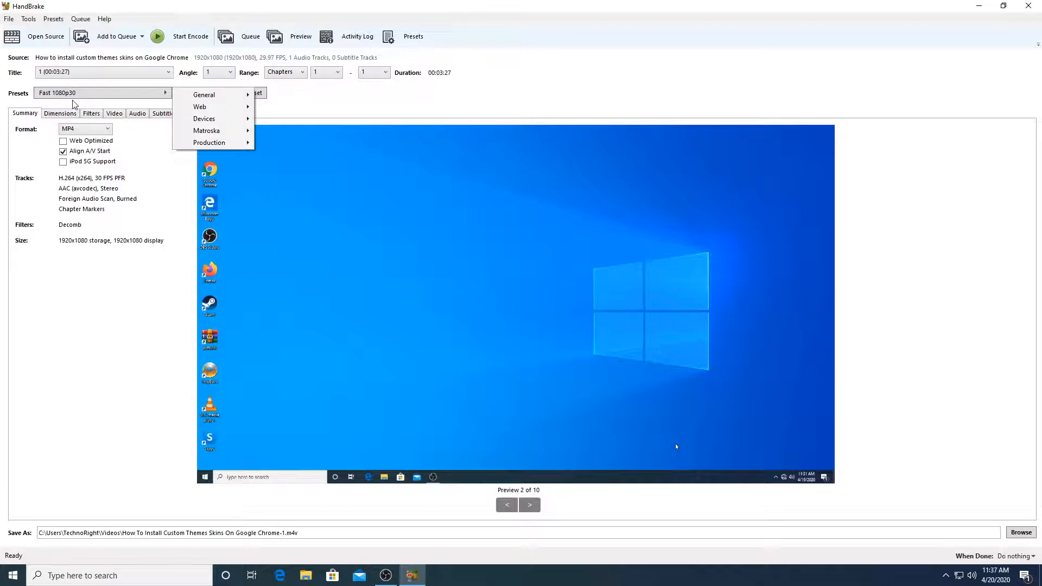
pyautogui.click(76, 111)
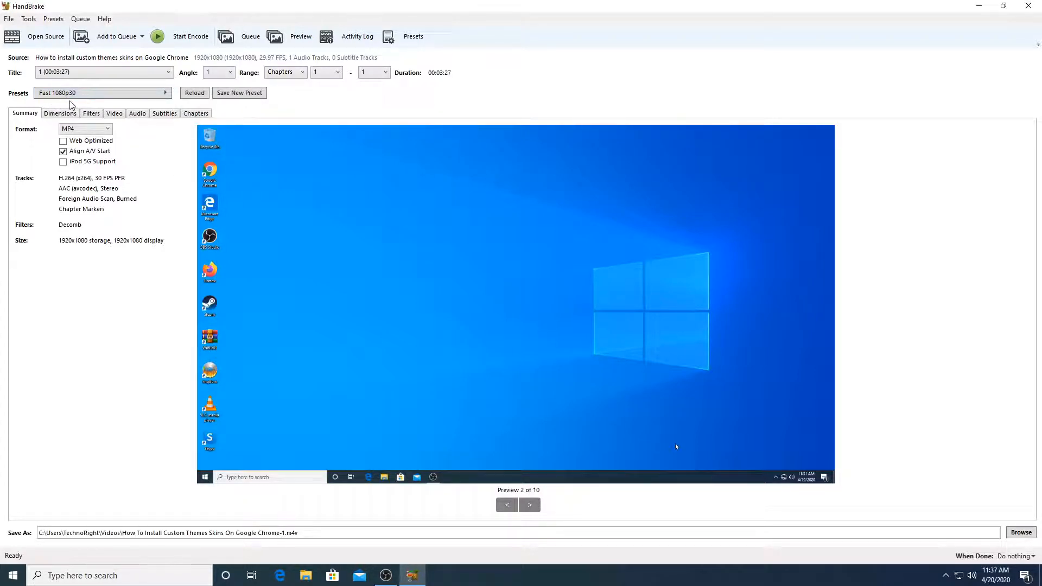
pyautogui.click(90, 132)
pyautogui.click(90, 141)
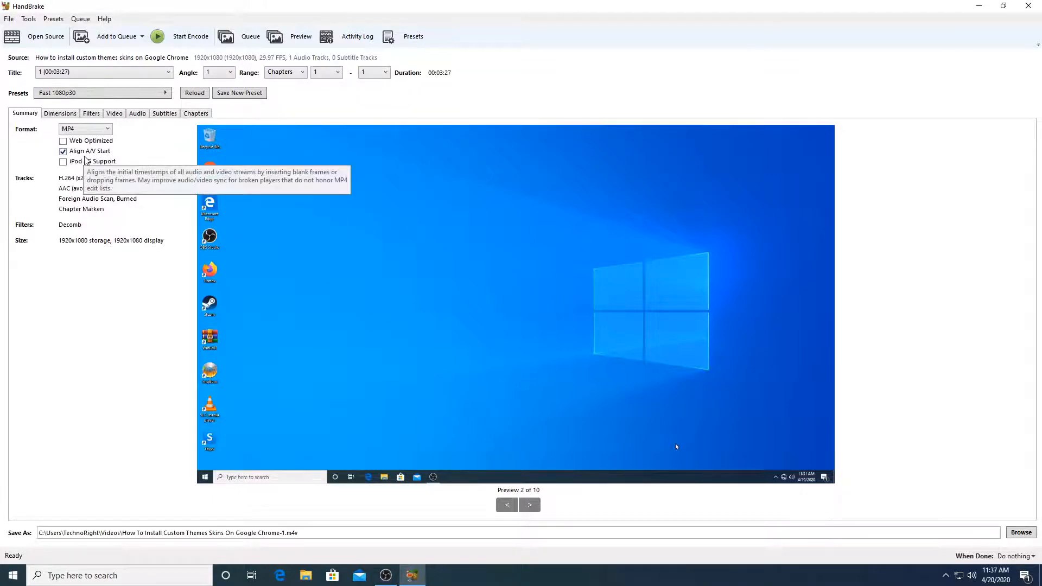
# Step: Review the dimensions, filters, video, audio, subtitles and chapters settings, and return to the summary
pyautogui.click(59, 115)
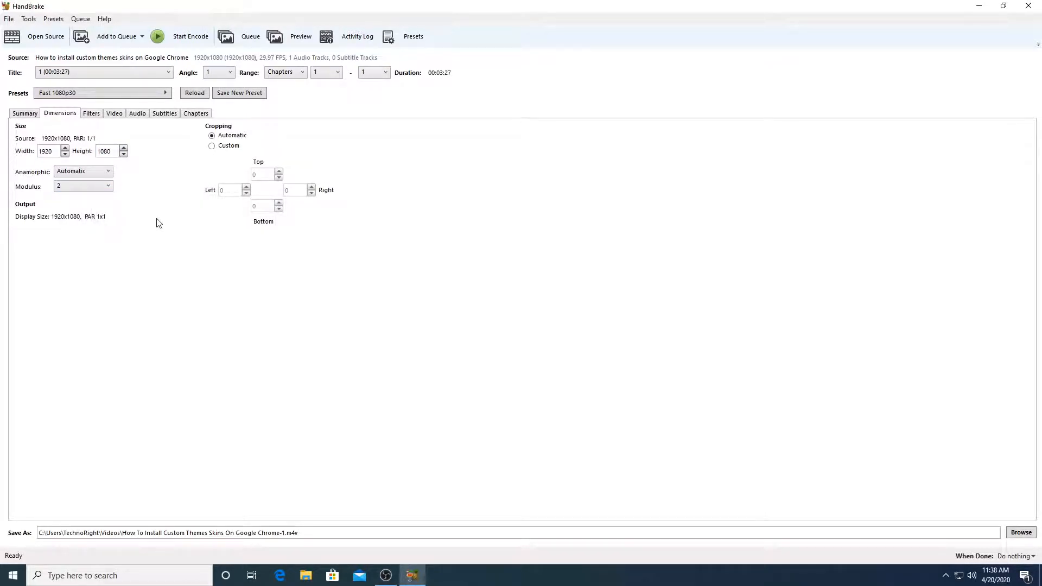
pyautogui.click(98, 118)
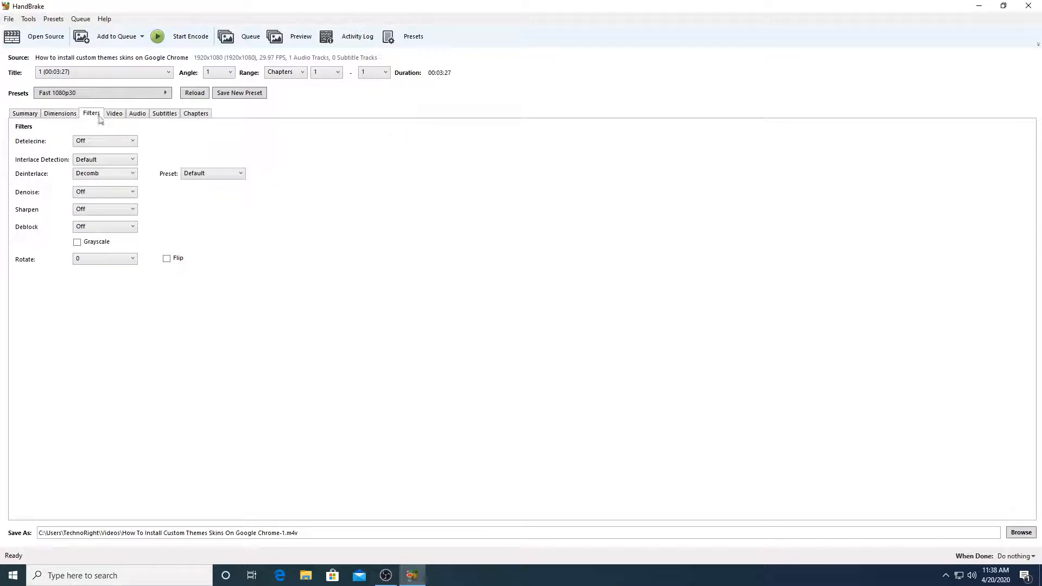
pyautogui.click(119, 115)
pyautogui.click(140, 113)
pyautogui.click(165, 115)
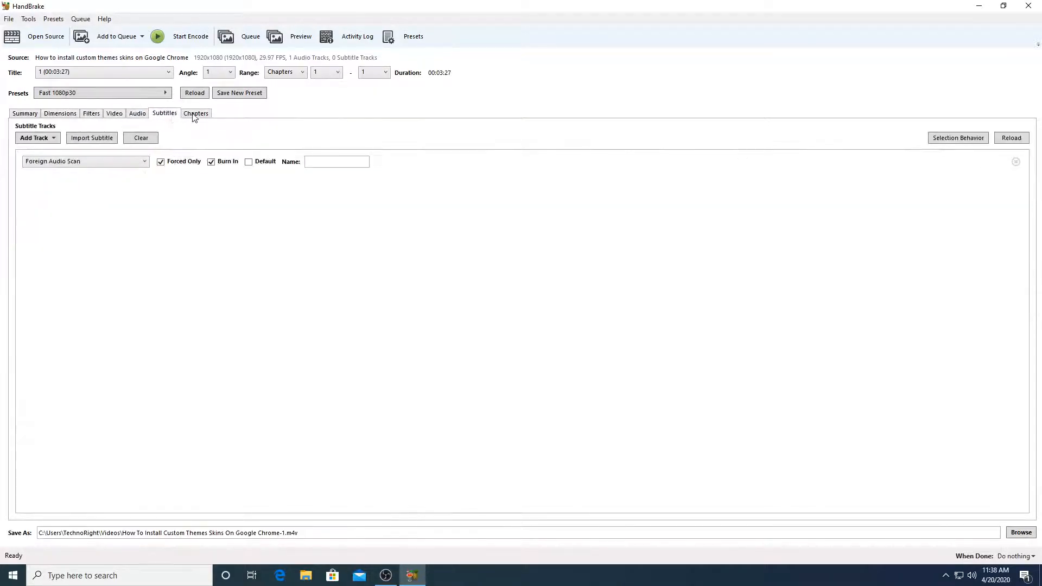
pyautogui.click(194, 115)
pyautogui.click(28, 117)
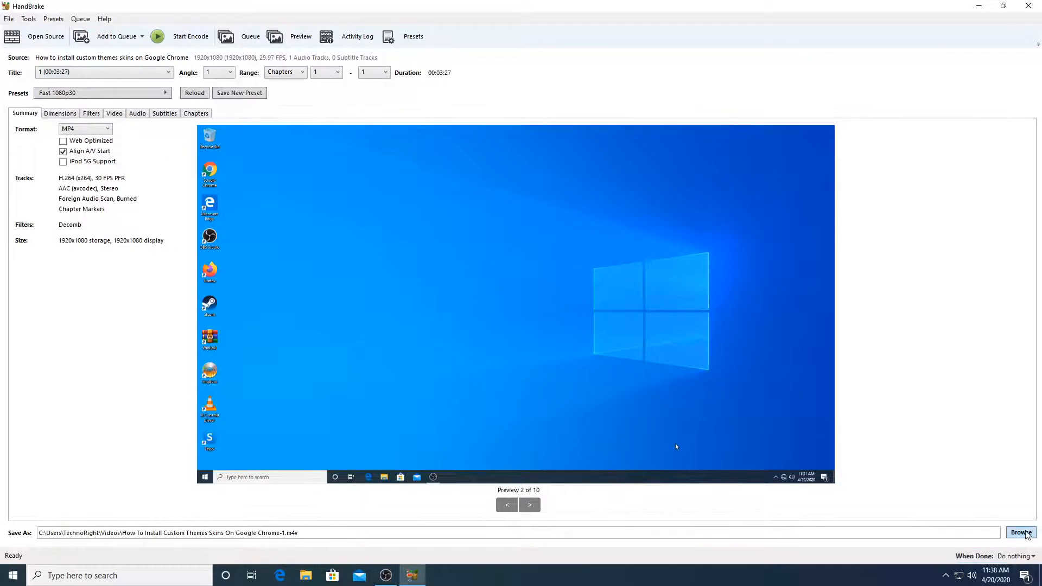
# Step: Set the output file to "How To Install Custom Themes Skins On Google Chrome encoded" on the Desktop and start the encode
pyautogui.click(1021, 533)
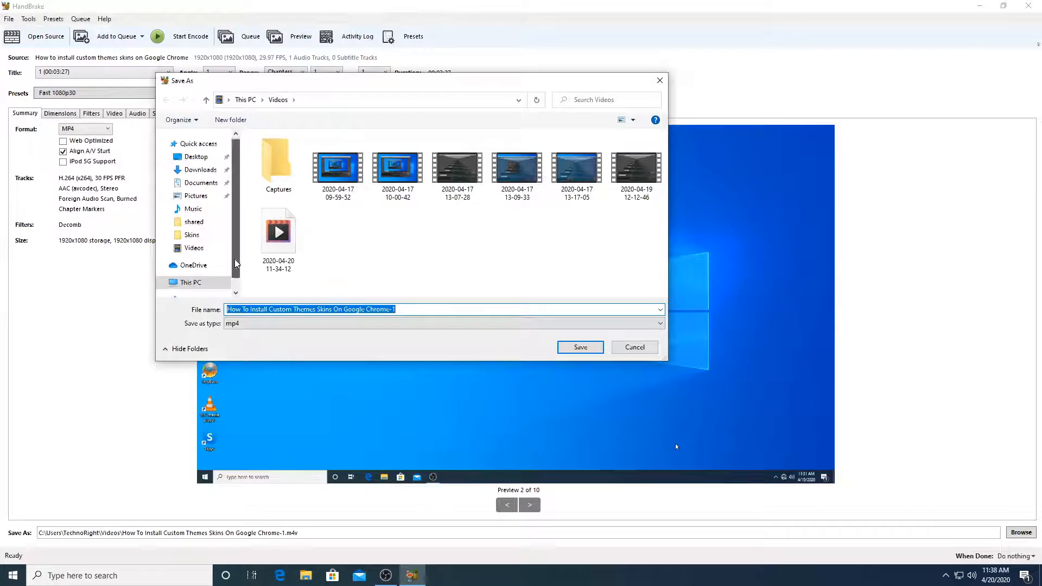
pyautogui.scroll(-1, 203, 161)
pyautogui.click(200, 148)
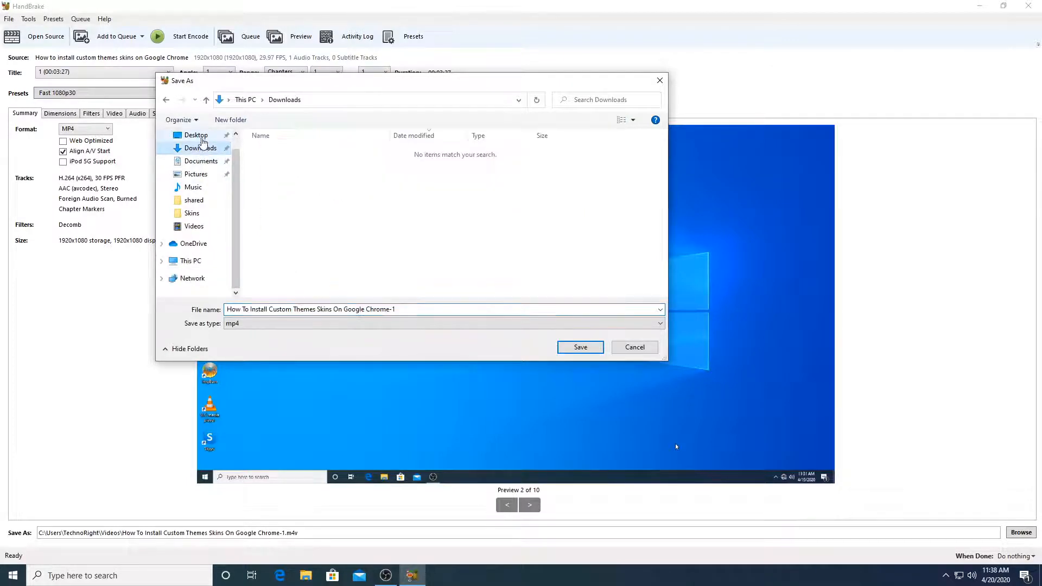
pyautogui.click(196, 136)
pyautogui.doubleClick(443, 310)
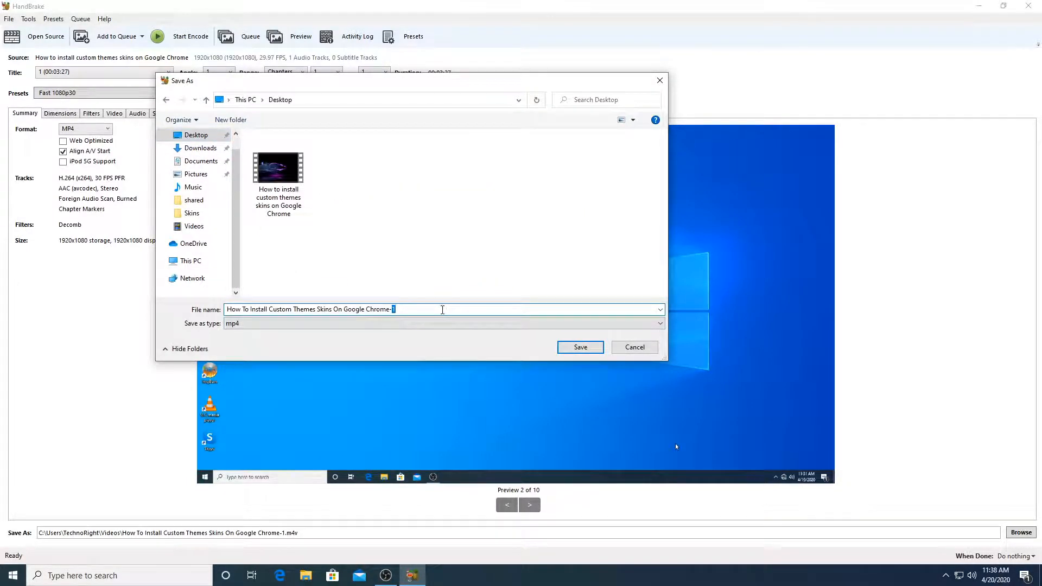
pyautogui.press('BackSpace')
pyautogui.press('BackSpace')
pyautogui.write('encoded')
pyautogui.click(585, 350)
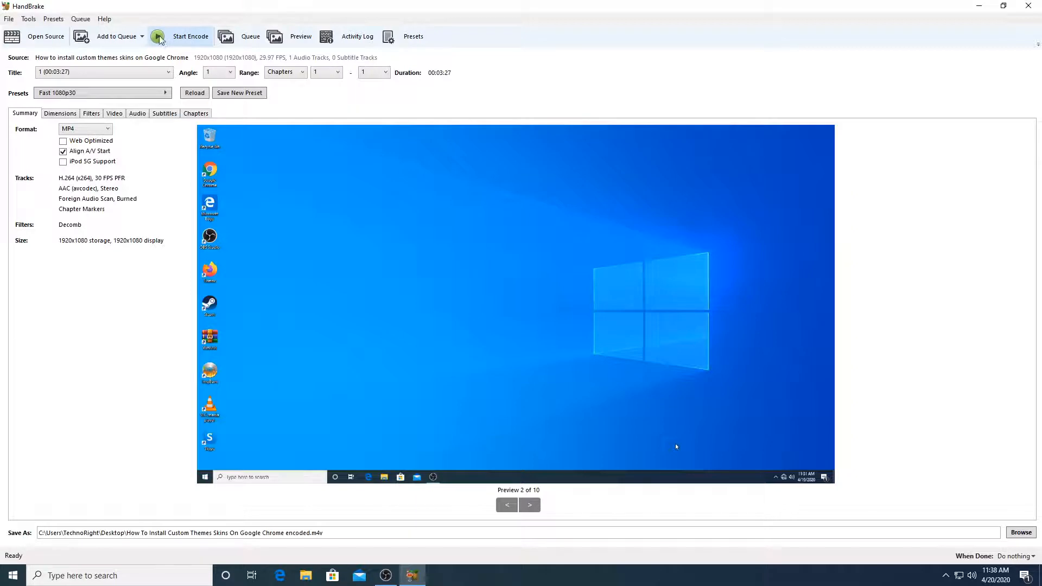
pyautogui.click(184, 44)
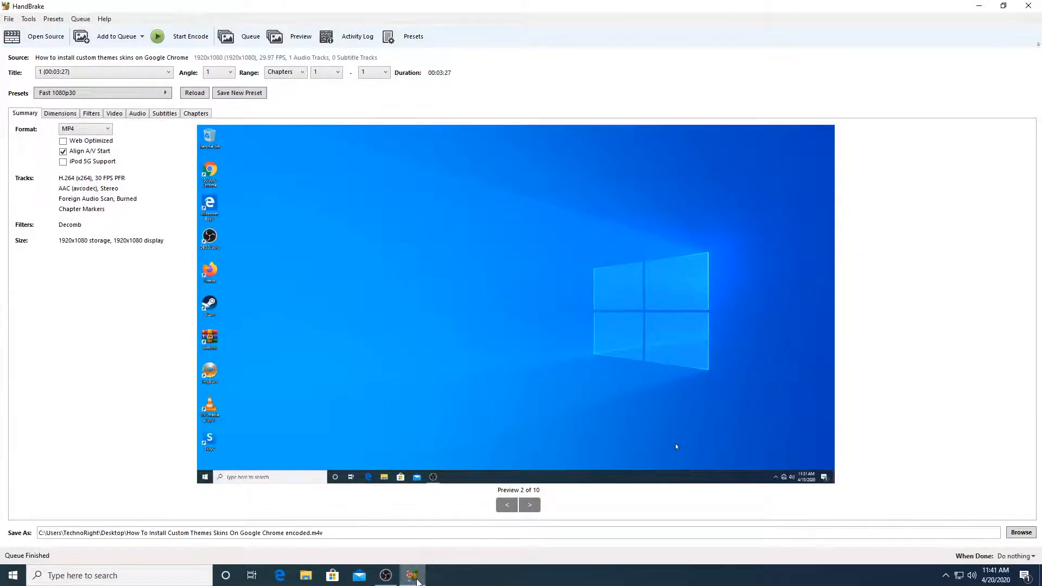
# Step: Minimize HandBrake and place the encoded video beside the original video on the desktop
pyautogui.click(412, 575)
pyautogui.moveTo(32, 40); pyautogui.dragTo(191, 256)
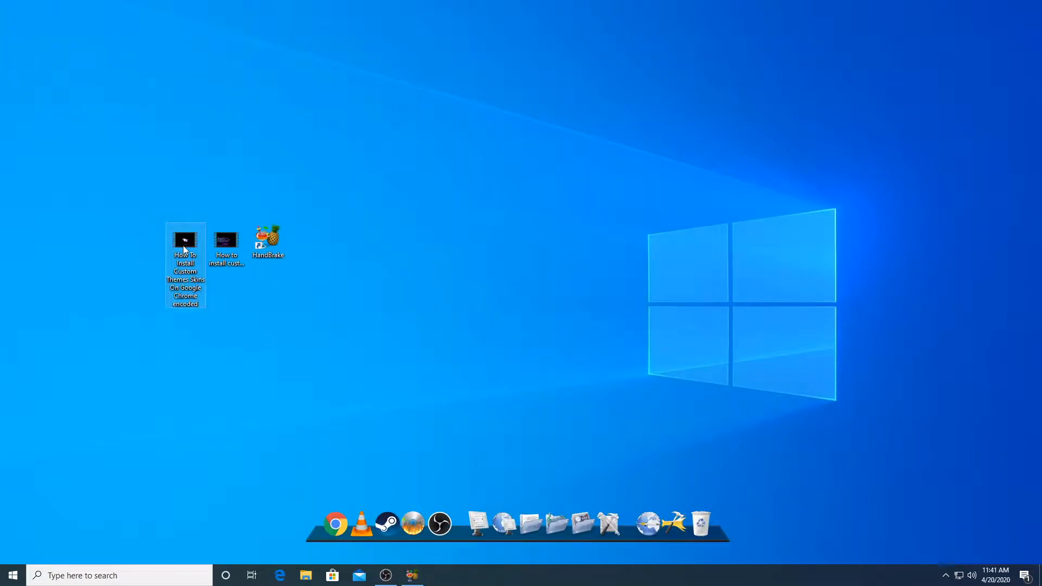
pyautogui.click(234, 304)
# Step: Check the encoded video's file type and size in its properties, and close them again
pyautogui.rightClick(184, 270)
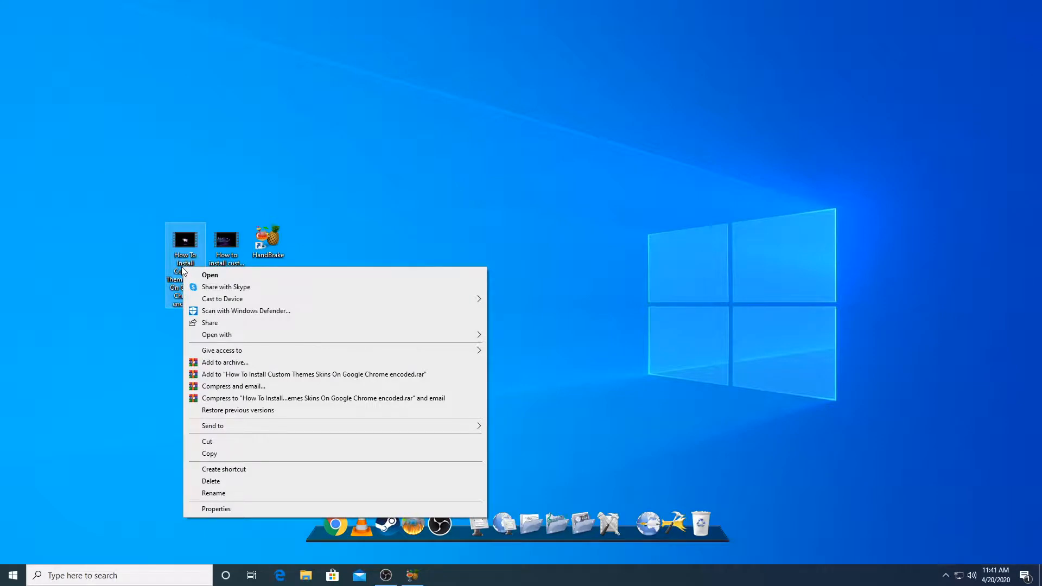
pyautogui.click(227, 509)
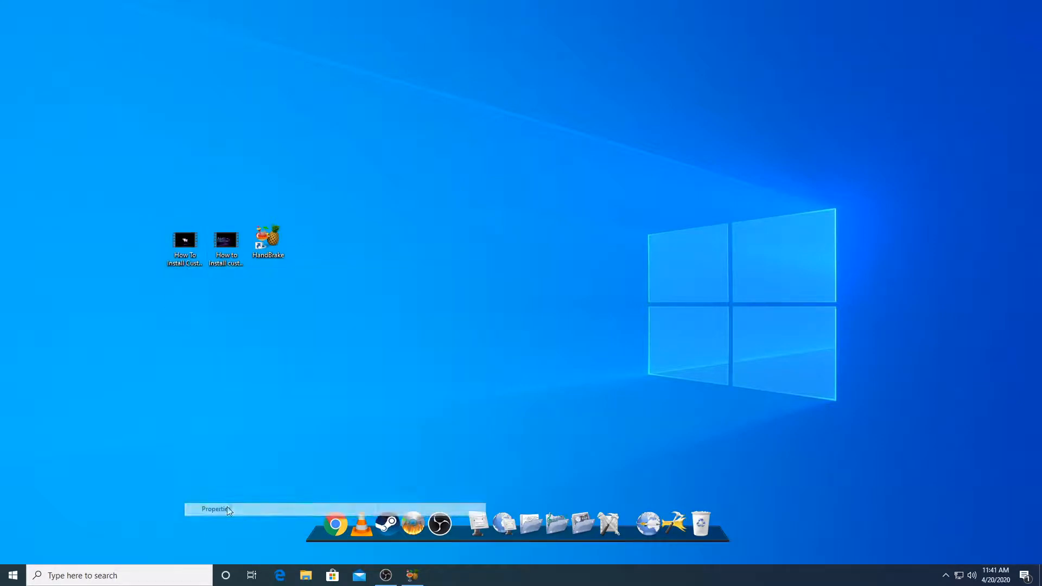
pyautogui.moveTo(278, 280); pyautogui.dragTo(411, 202)
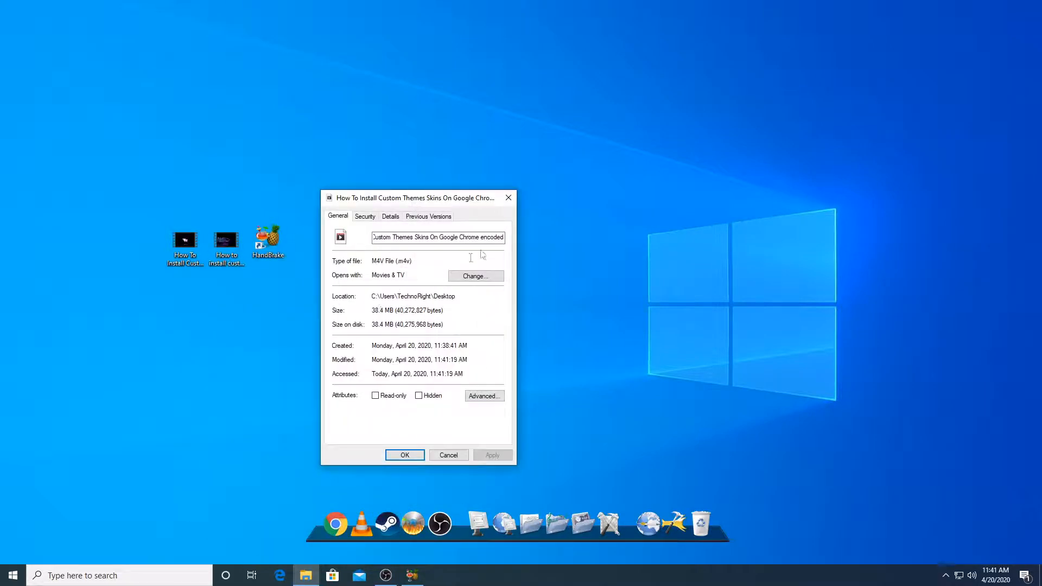
pyautogui.click(509, 197)
# Step: Check the original video's file type and size for comparison in its properties, and close them
pyautogui.rightClick(239, 250)
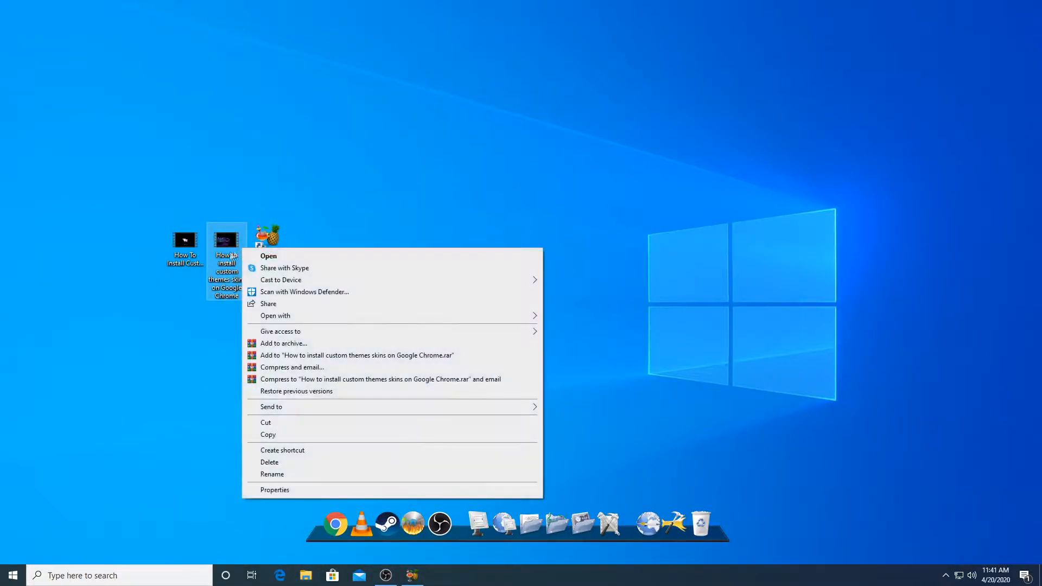
pyautogui.click(274, 490)
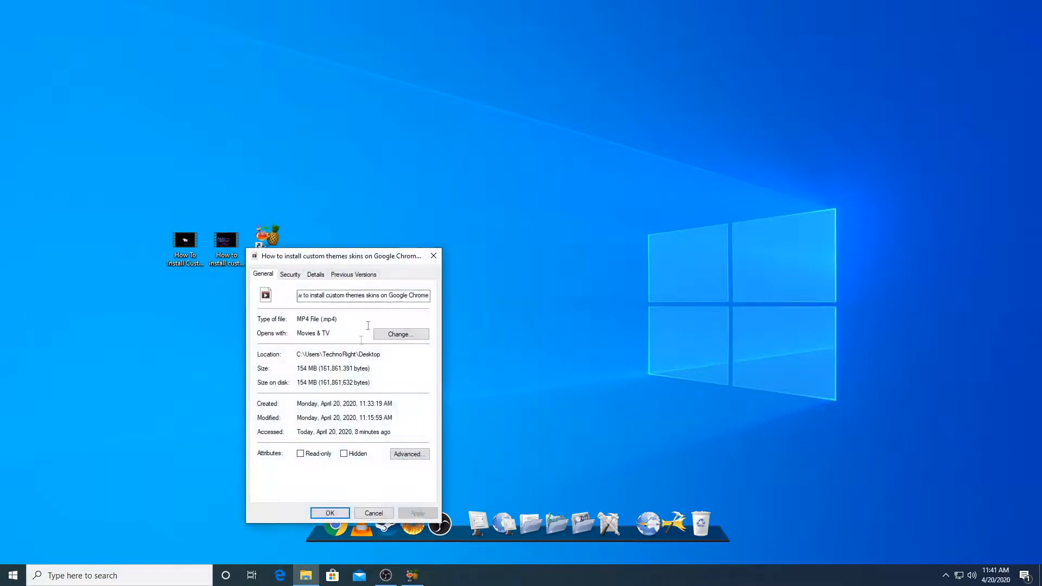
pyautogui.click(433, 256)
# Step: Play the original video, skip through its opening seconds to inspect the picture quality, and close the player
pyautogui.doubleClick(235, 258)
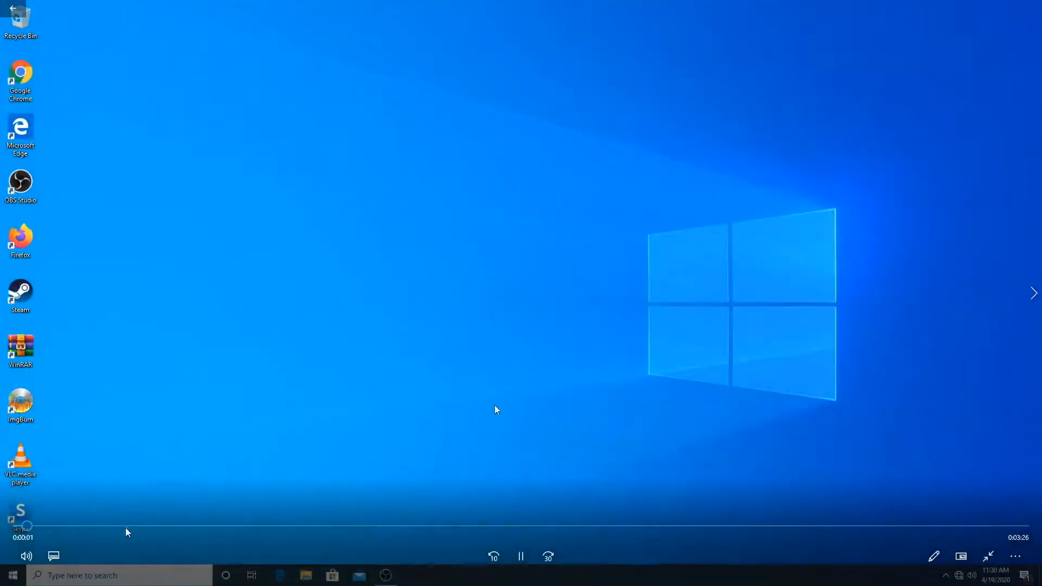
pyautogui.click(125, 526)
pyautogui.click(89, 521)
pyautogui.click(59, 521)
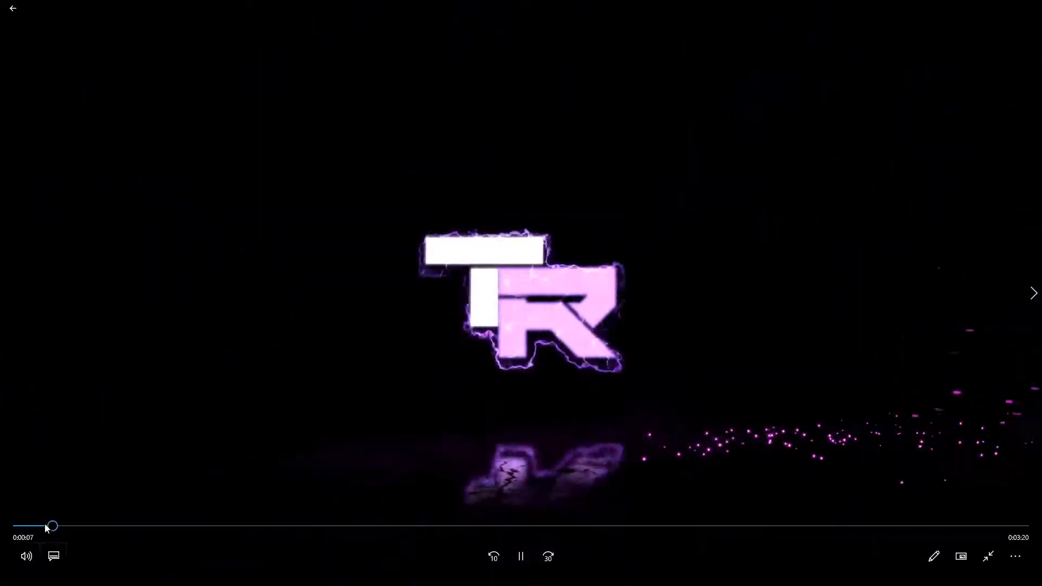
pyautogui.click(27, 525)
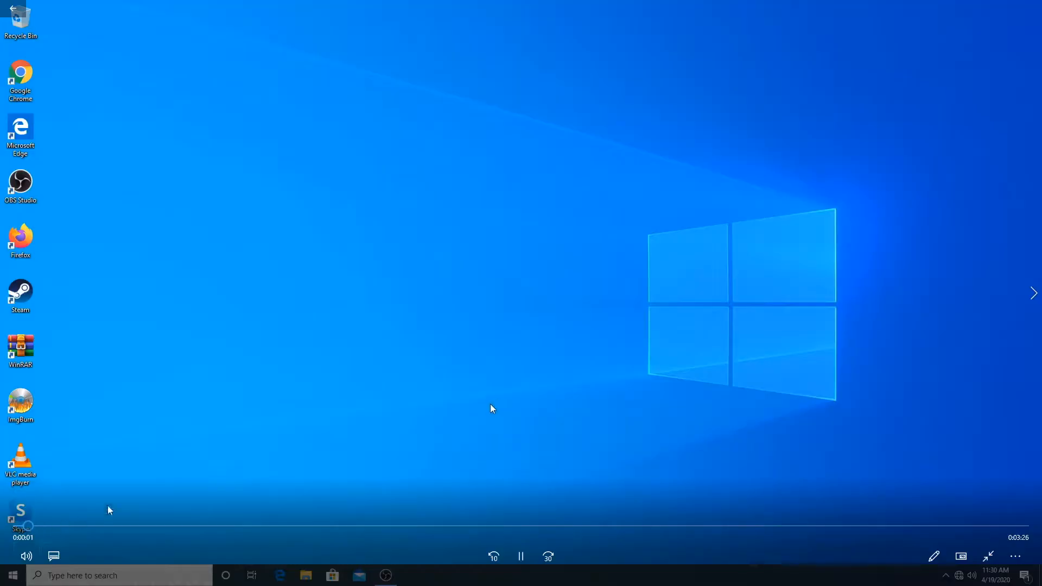
pyautogui.press('Escape')
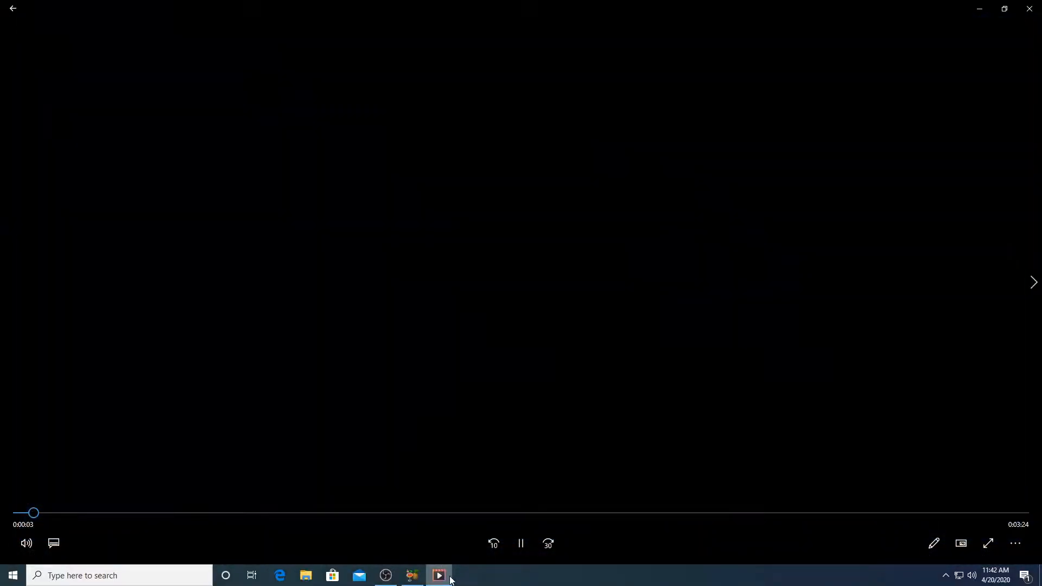
pyautogui.rightClick(440, 574)
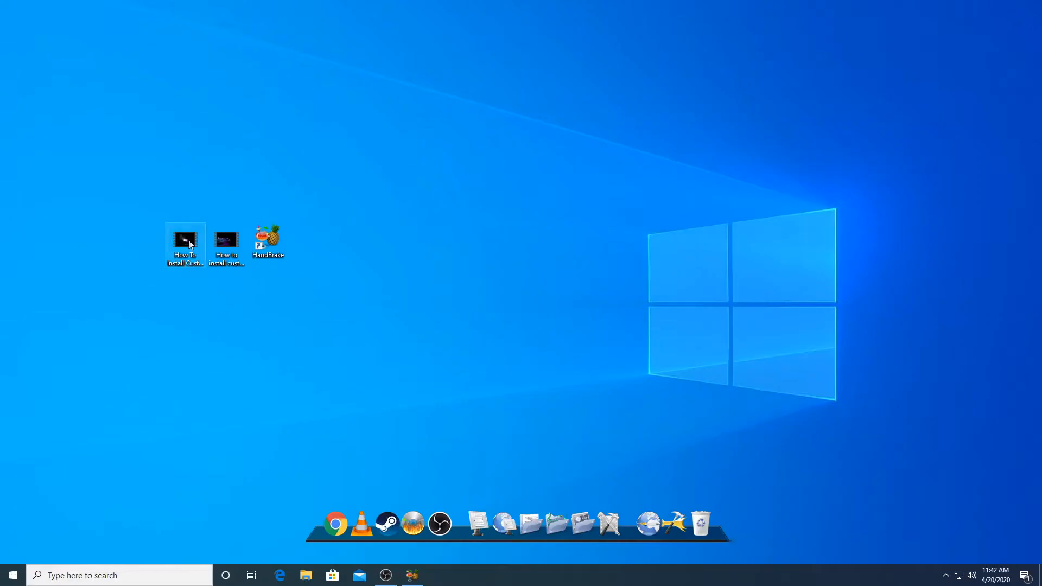
# Step: Play the encoded video in Movies & TV to compare its quality with the original, and close the player
pyautogui.doubleClick(182, 237)
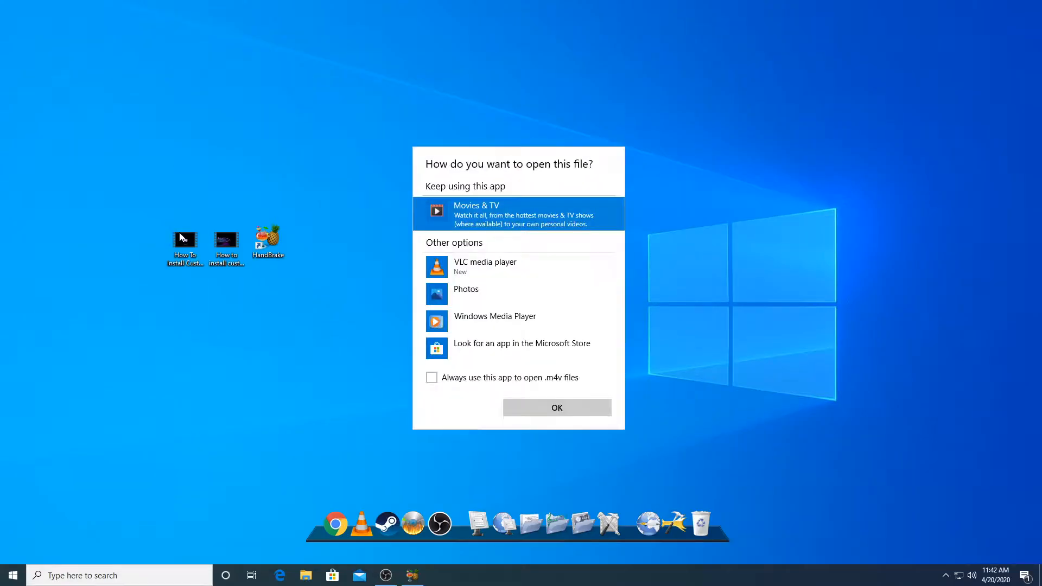
pyautogui.doubleClick(516, 218)
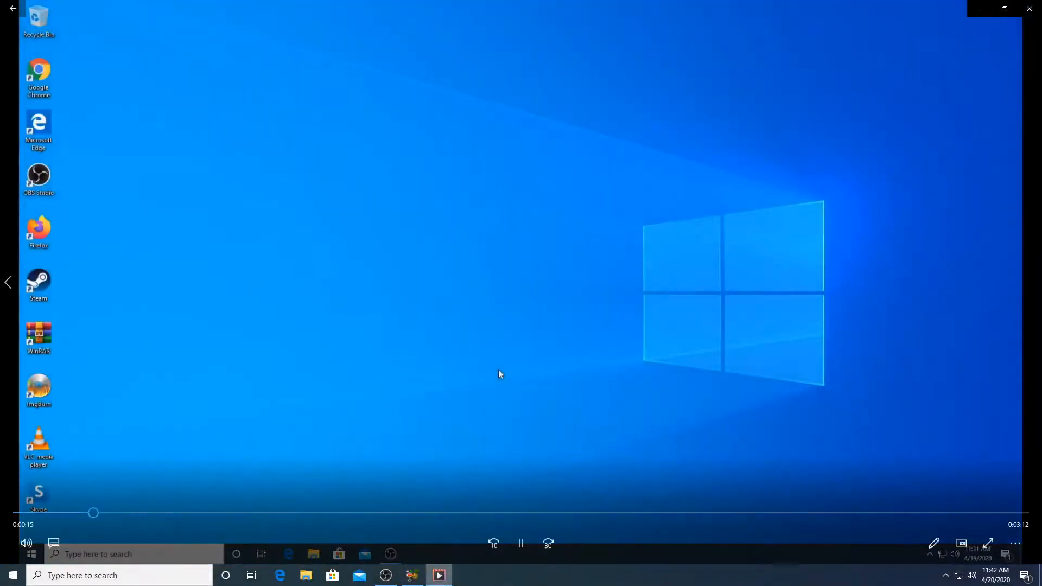
pyautogui.rightClick(441, 575)
pyautogui.click(435, 557)
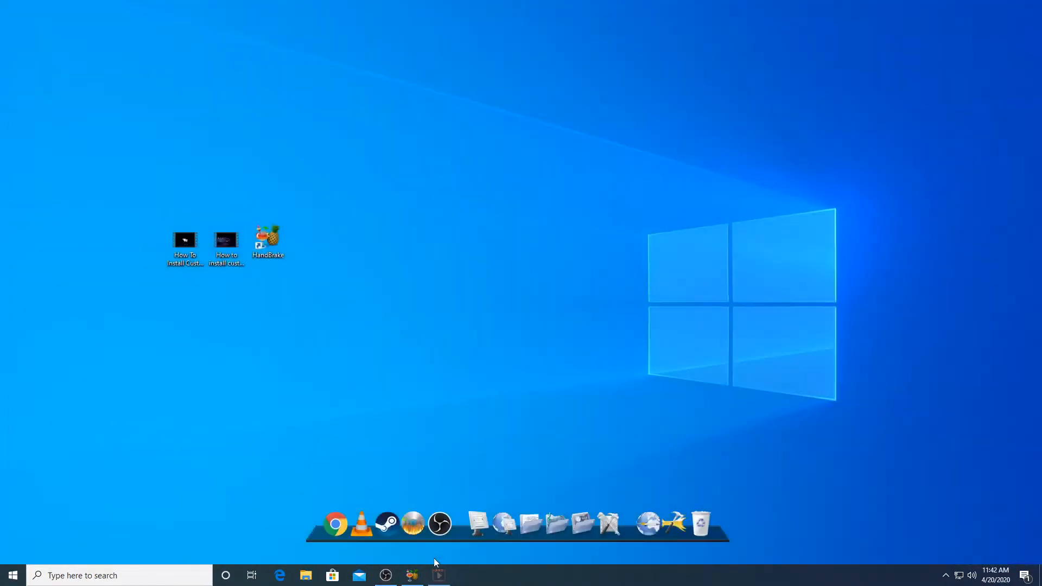
pyautogui.moveTo(288, 262); pyautogui.dragTo(283, 254)
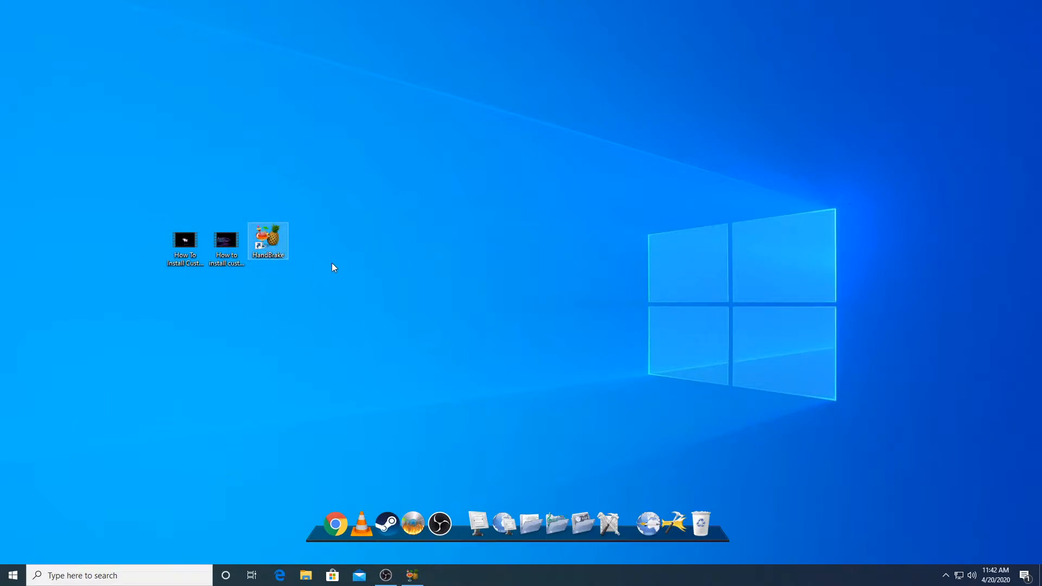